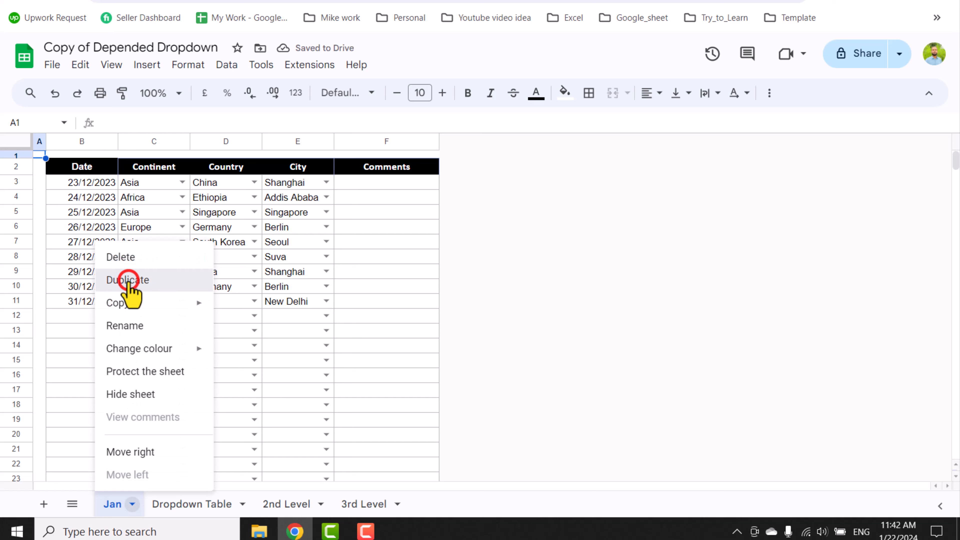
- Rename the duplicated copy of the Jan sheet as Feb
{"action": "right_click", "coordinate": [177, 508]}
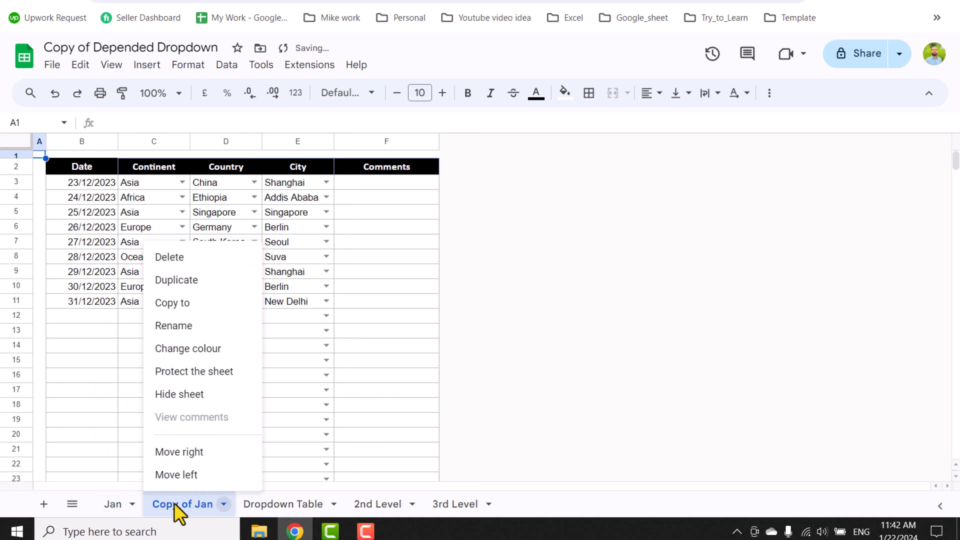
{"action": "left_click", "coordinate": [179, 325]}
{"action": "type", "text": "Feb"}
{"action": "key", "text": "Return"}
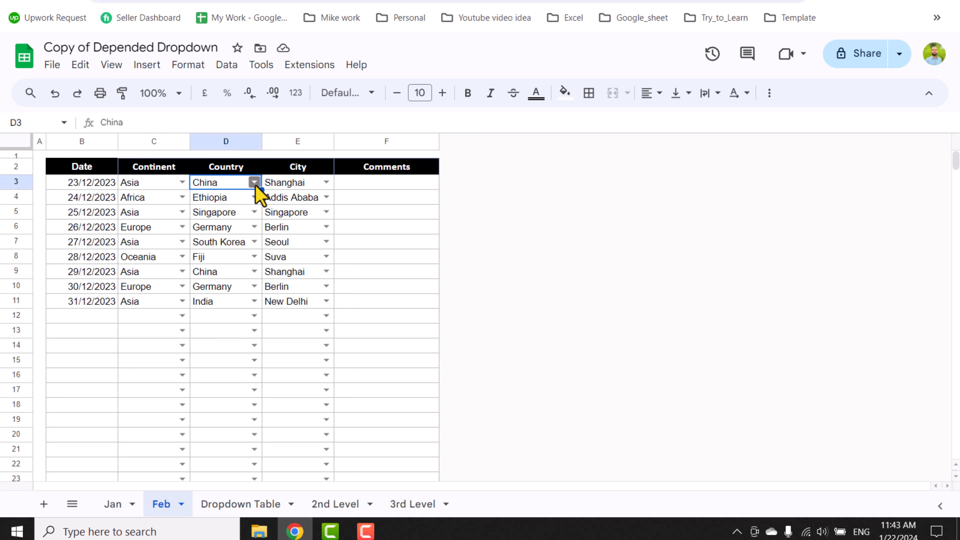
- Set the continent in row 3 to North America and the country in the same row to Mexico
{"action": "left_click", "coordinate": [254, 183]}
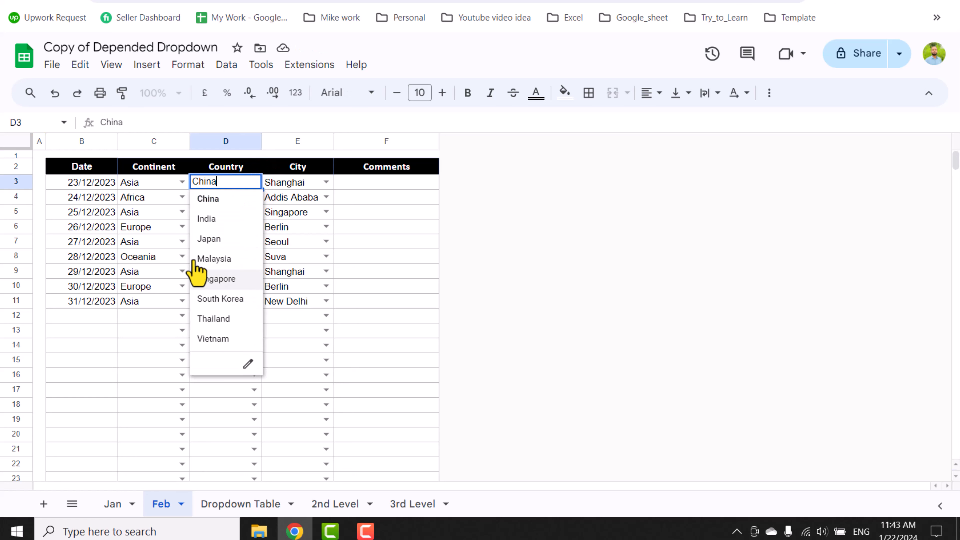
{"action": "left_click", "coordinate": [181, 182]}
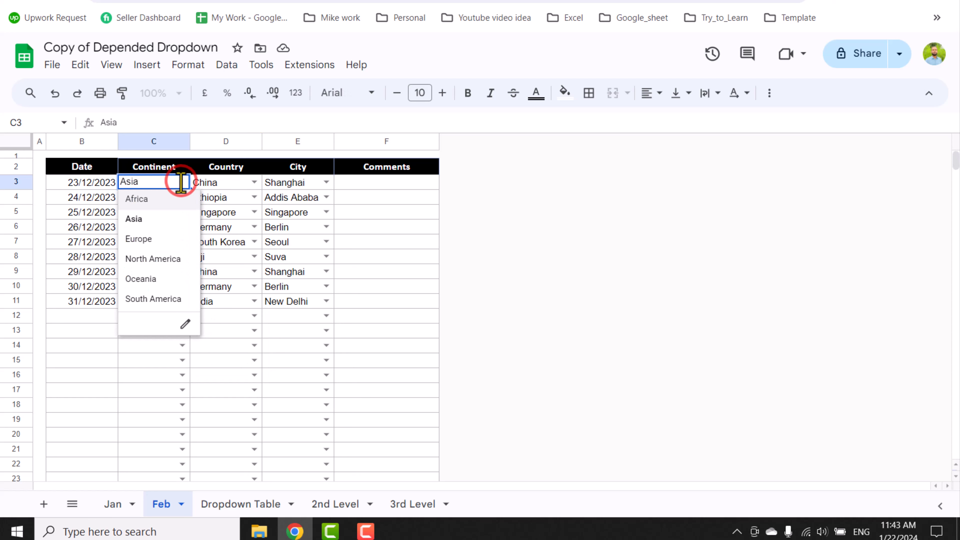
{"action": "left_click", "coordinate": [153, 259]}
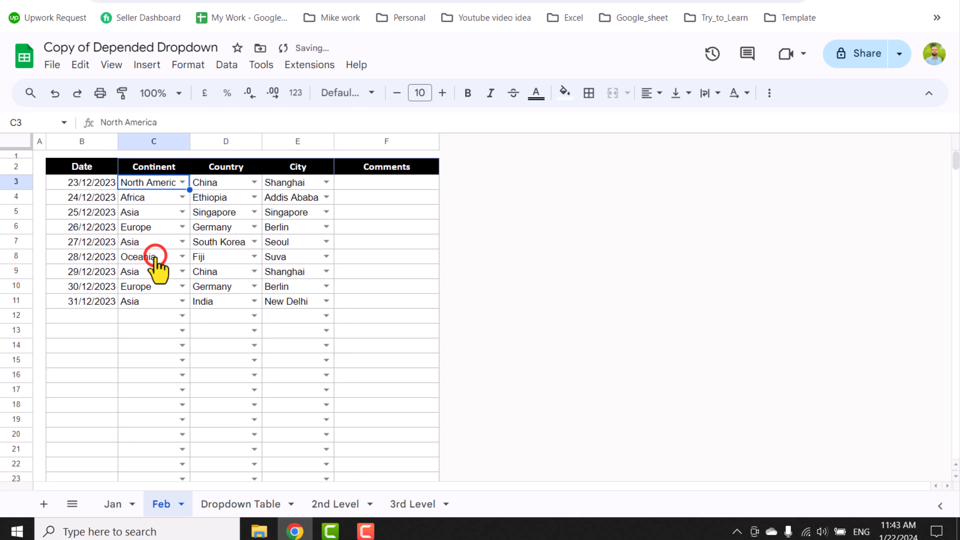
{"action": "left_click", "coordinate": [254, 183]}
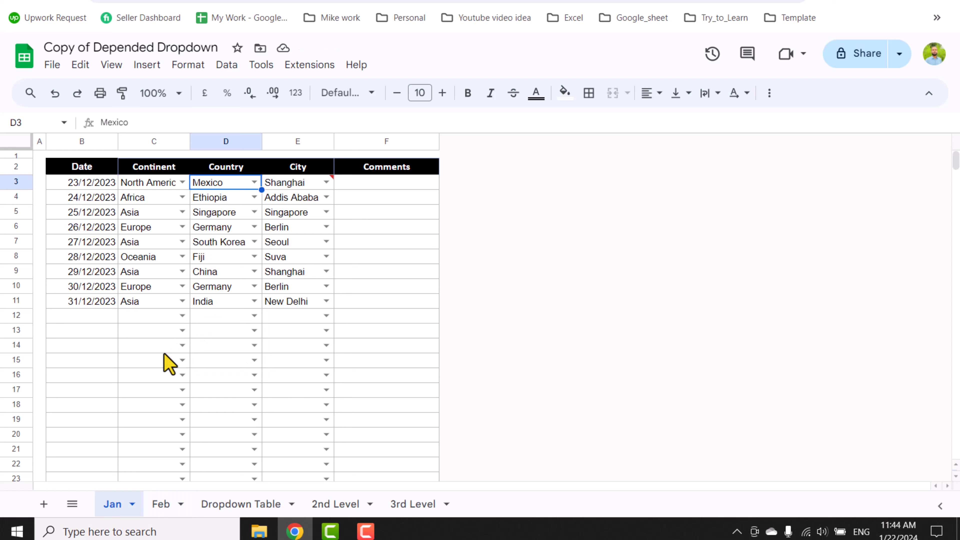
{"action": "right_click", "coordinate": [116, 502]}
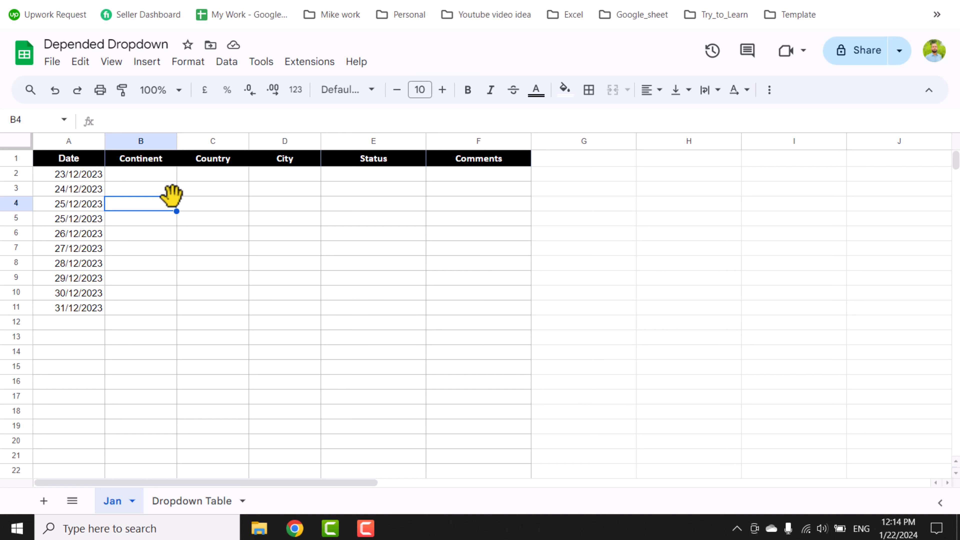
- Add a data validation rule of type Drop-down (from a range) to Continent cells B2:B1000 on the Jan sheet
{"action": "left_click", "coordinate": [154, 176]}
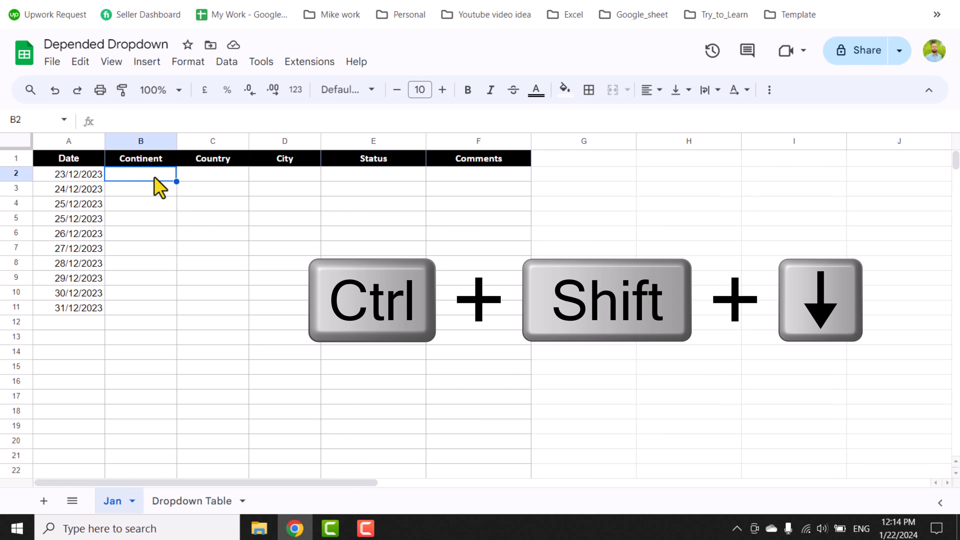
{"action": "key", "text": "ctrl+shift+Down"}
{"action": "key", "text": "ctrl+BackSpace"}
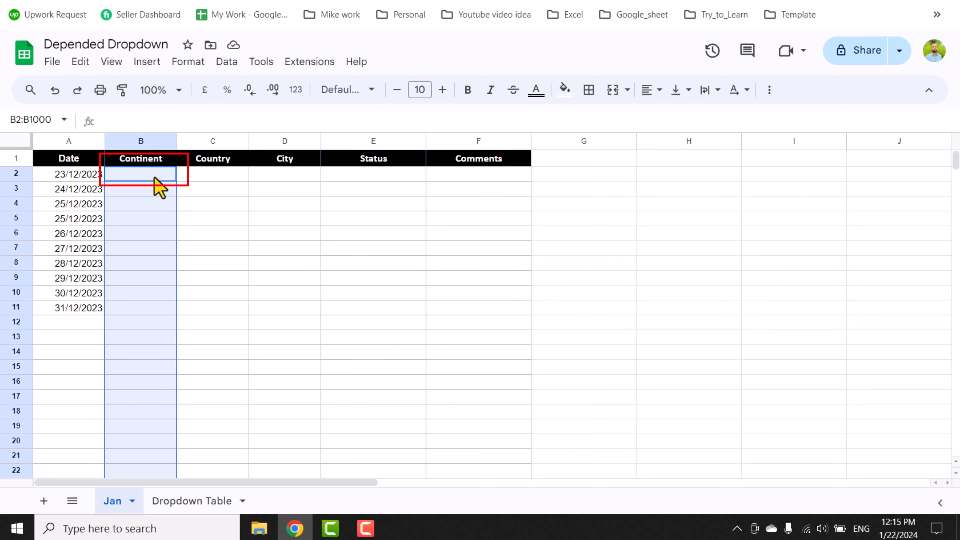
{"action": "left_click", "coordinate": [228, 62]}
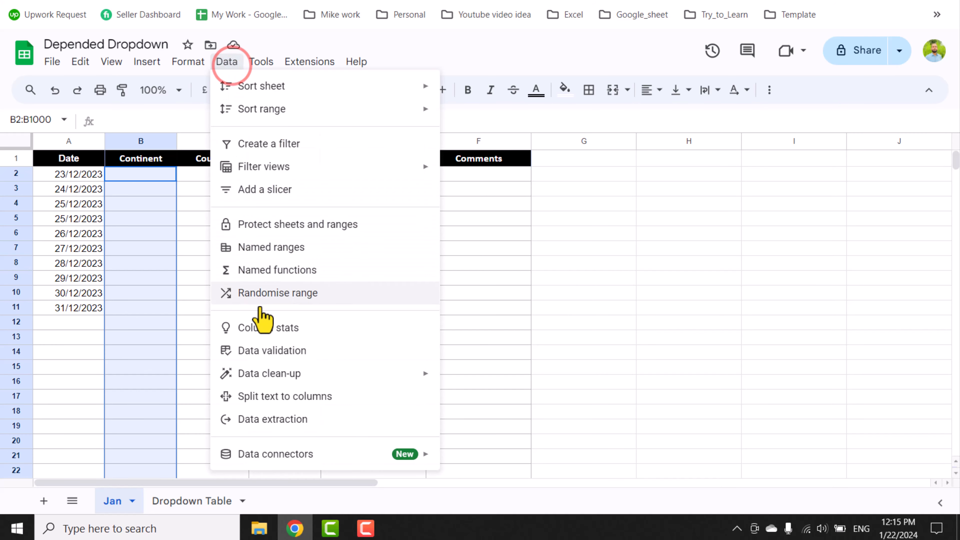
{"action": "left_click", "coordinate": [269, 350]}
{"action": "left_click", "coordinate": [881, 188]}
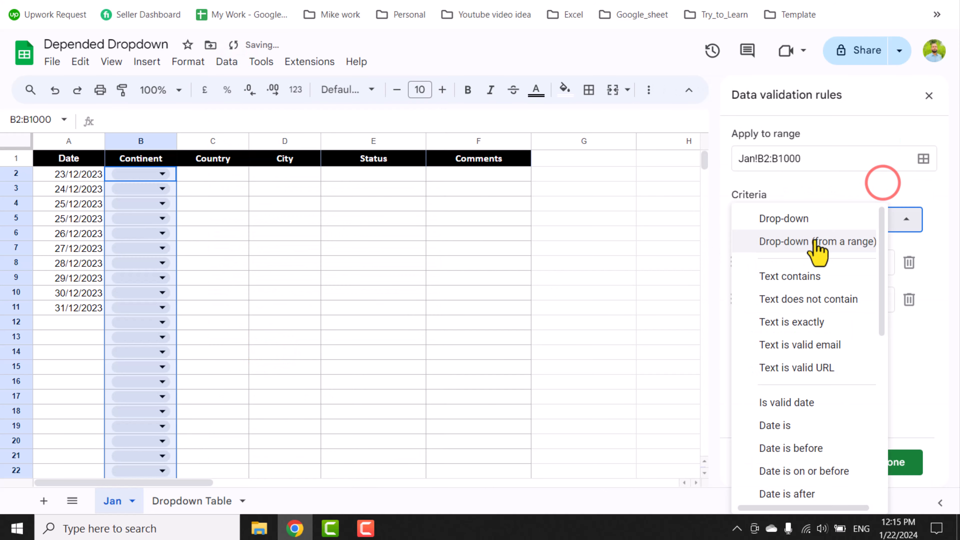
{"action": "left_click", "coordinate": [816, 241]}
- Set the drop-down's source range to 'Dropdown Table'!A2:A, covering the continent column without a fixed end row
{"action": "left_click", "coordinate": [908, 263]}
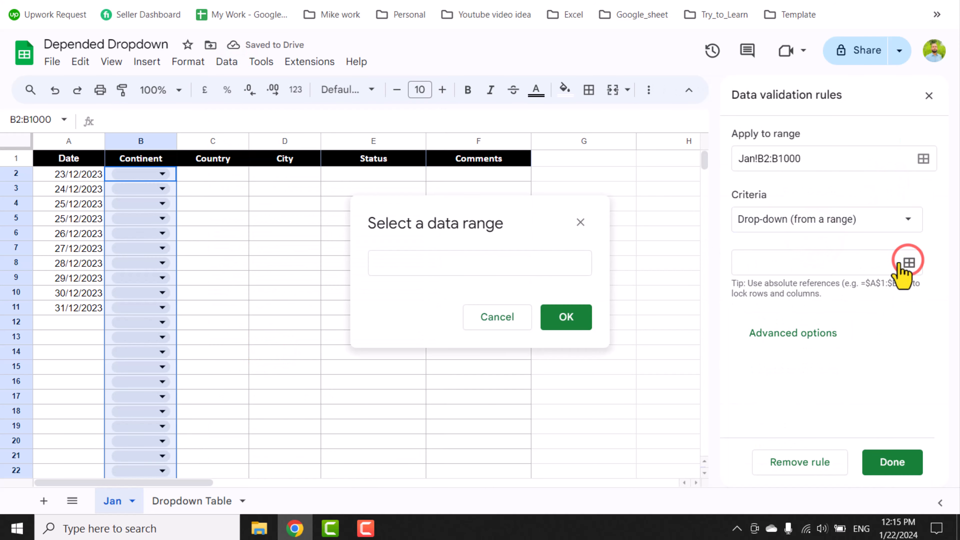
{"action": "left_click", "coordinate": [409, 262]}
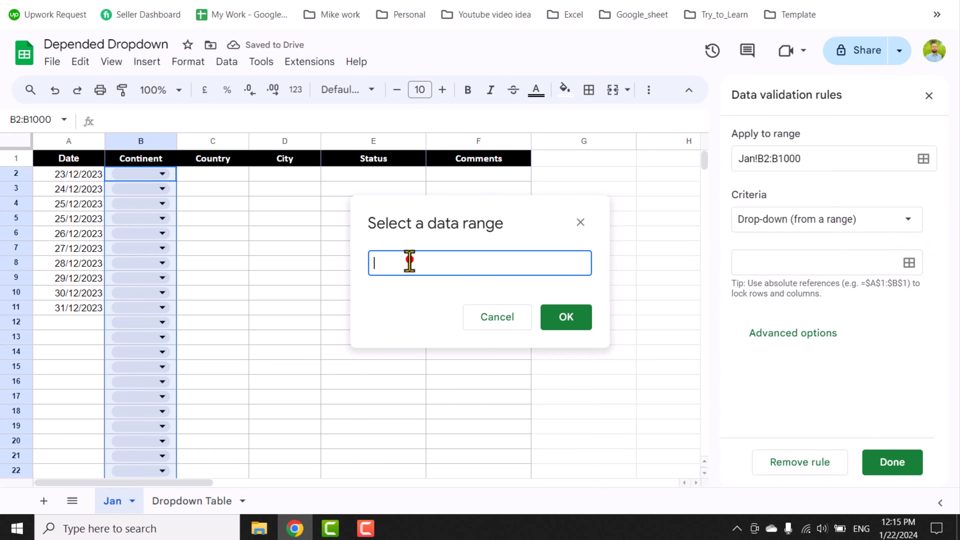
{"action": "left_click", "coordinate": [189, 506]}
{"action": "left_click", "coordinate": [60, 178]}
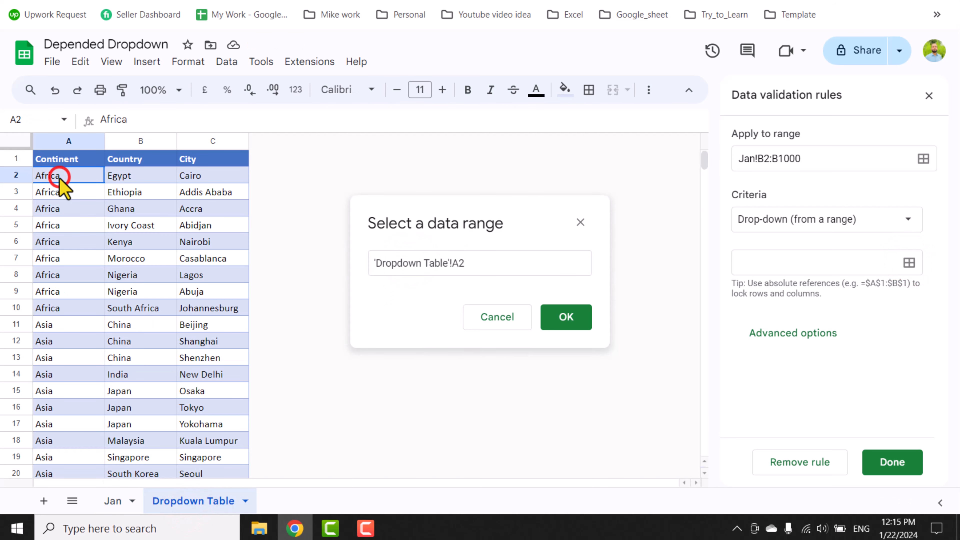
{"action": "left_click_drag", "start_coordinate": [59, 178], "coordinate": [58, 280]}
{"action": "left_click", "coordinate": [523, 266]}
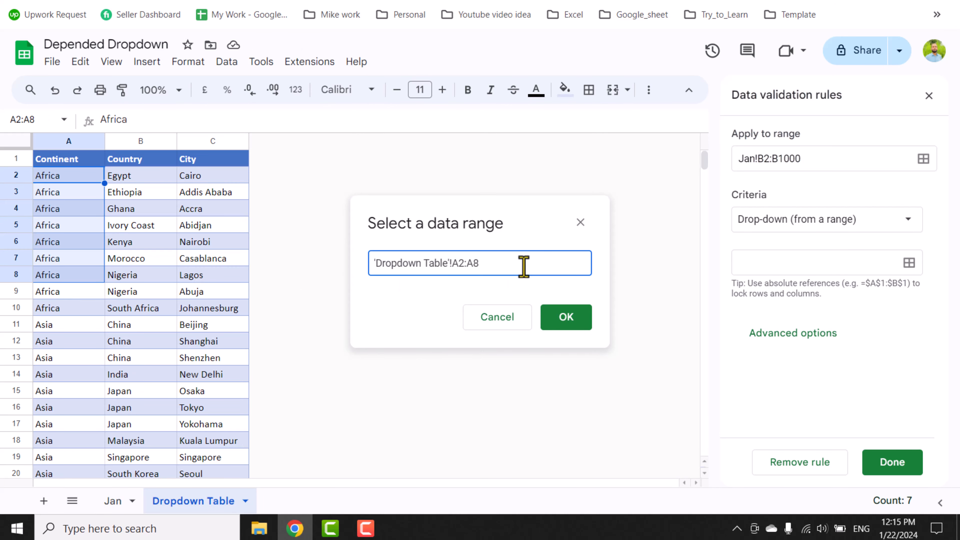
{"action": "key", "text": "BackSpace"}
{"action": "left_click", "coordinate": [539, 318]}
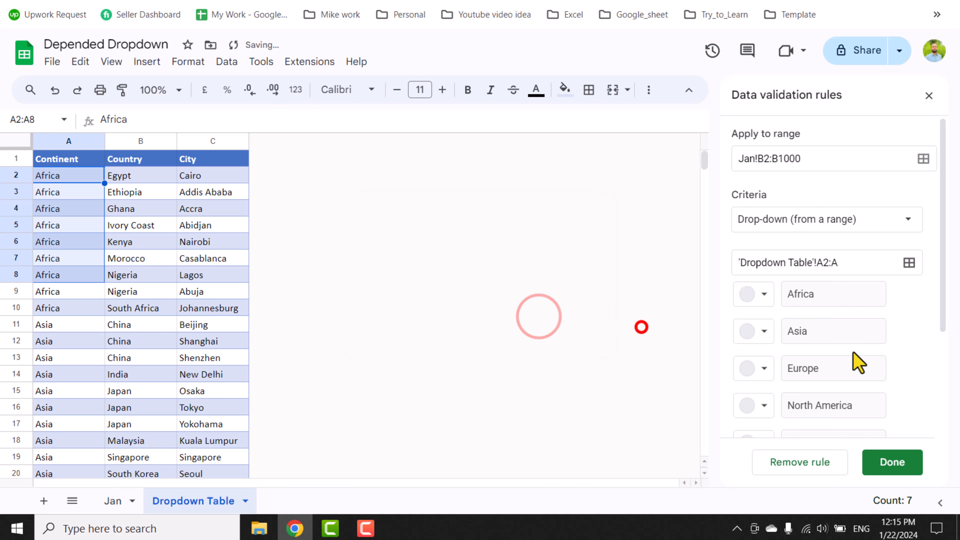
- Set the rule's display style to Arrow in its advanced options and save the rule
{"action": "scroll", "coordinate": [855, 361], "scroll_direction": "down", "scroll_amount": 4}
{"action": "left_click", "coordinate": [831, 405]}
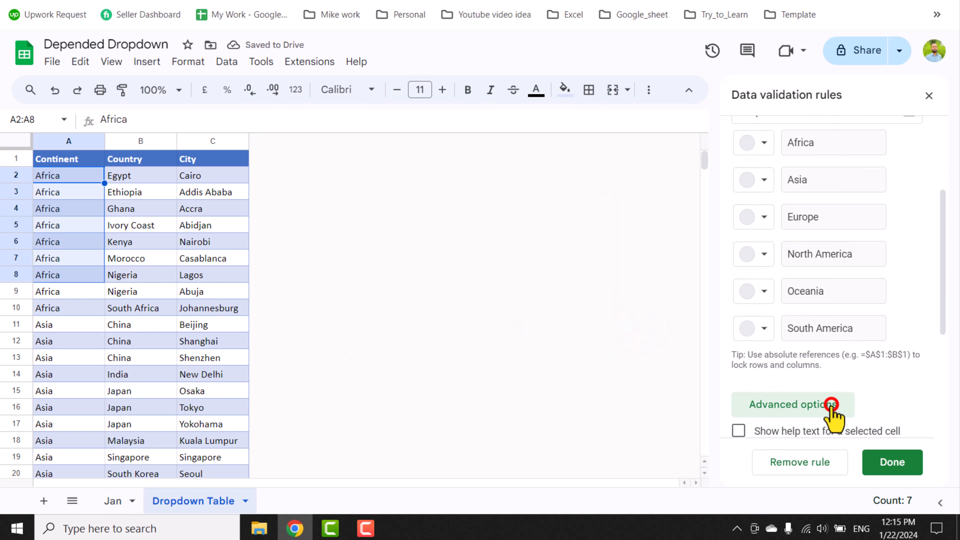
{"action": "scroll", "coordinate": [809, 401], "scroll_direction": "down", "scroll_amount": 5}
{"action": "left_click", "coordinate": [776, 378]}
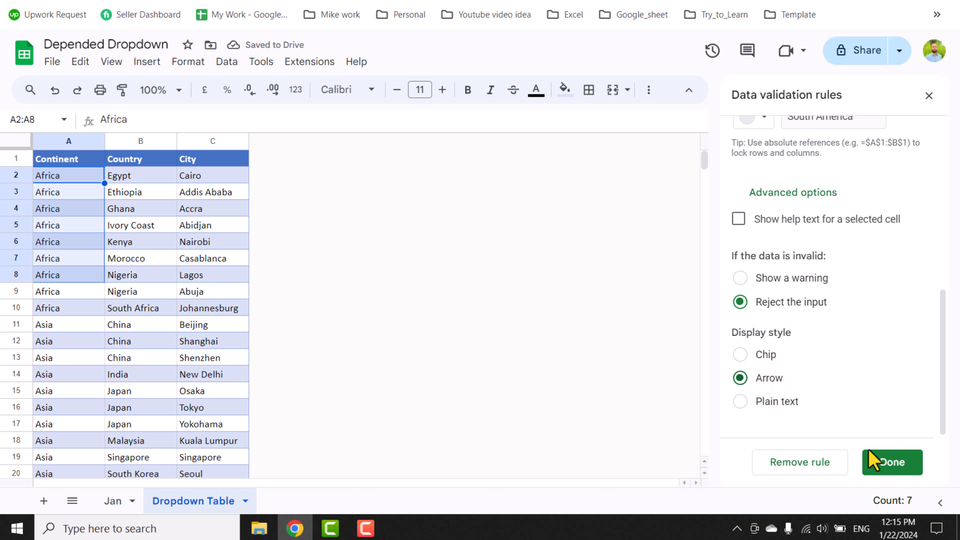
{"action": "left_click", "coordinate": [886, 462]}
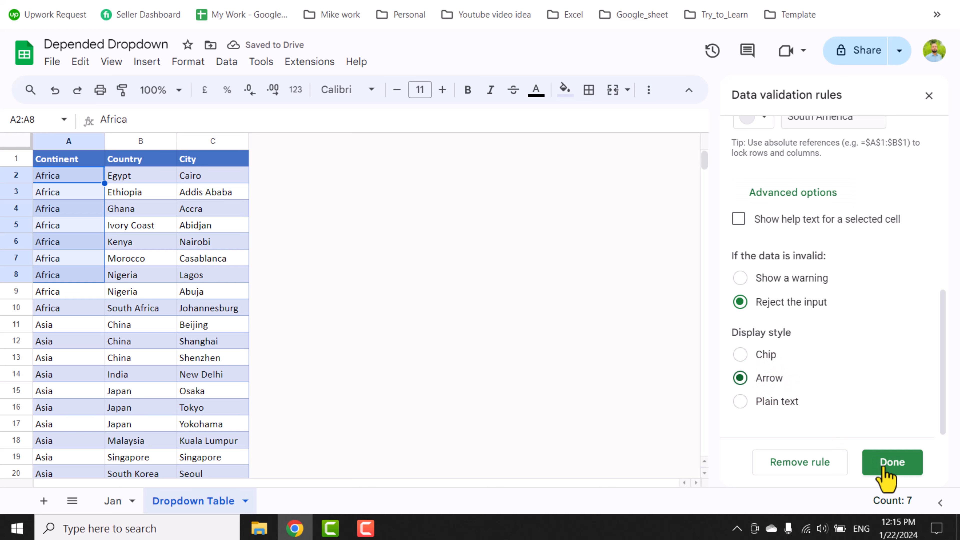
- On the Jan sheet, choose Africa in B2 and Asia in B3, and close the validation rules
{"action": "left_click", "coordinate": [114, 501]}
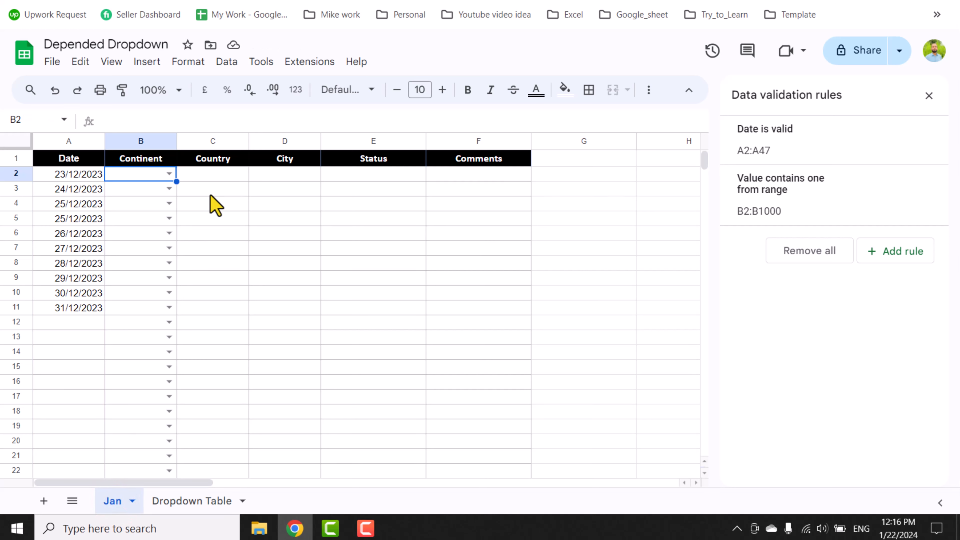
{"action": "left_click", "coordinate": [169, 175]}
{"action": "left_click", "coordinate": [154, 205]}
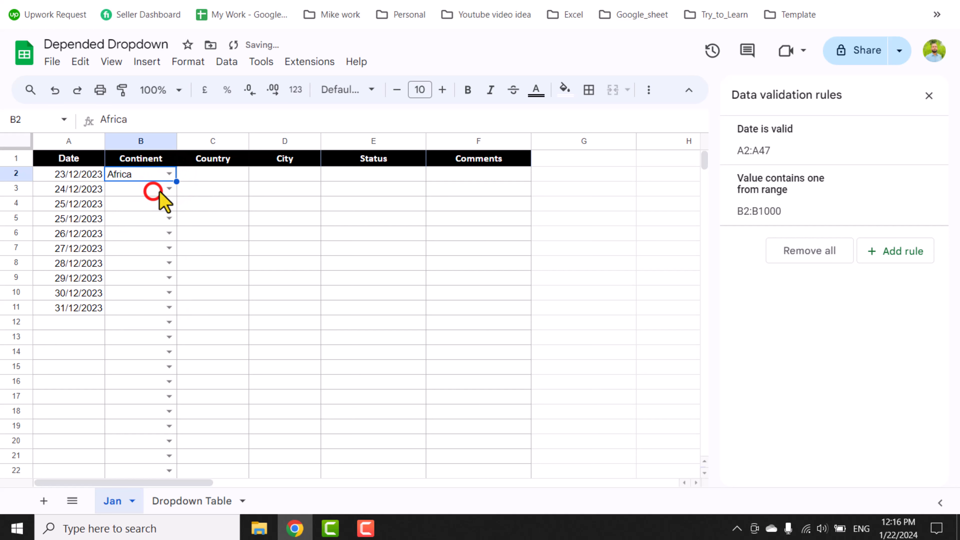
{"action": "left_click", "coordinate": [166, 189]}
{"action": "left_click", "coordinate": [161, 225]}
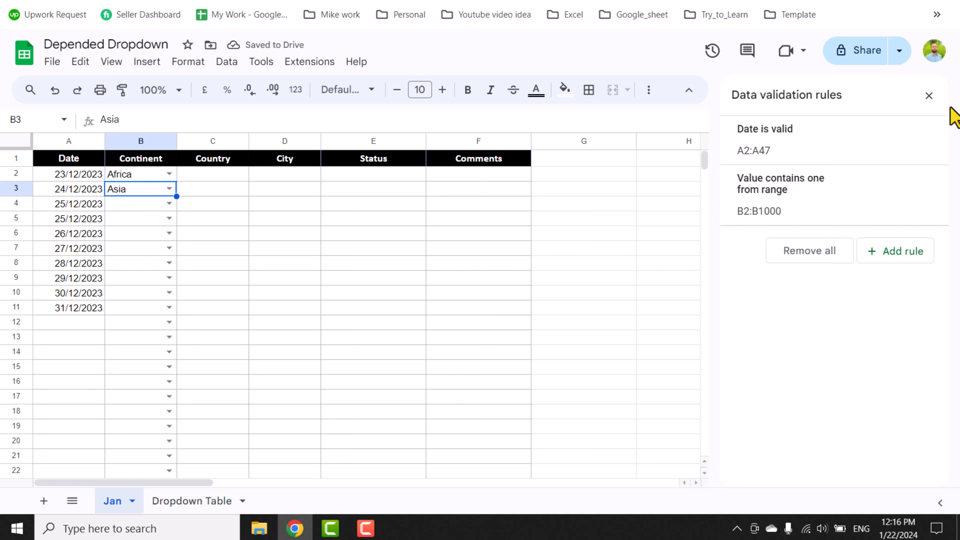
{"action": "left_click", "coordinate": [928, 97]}
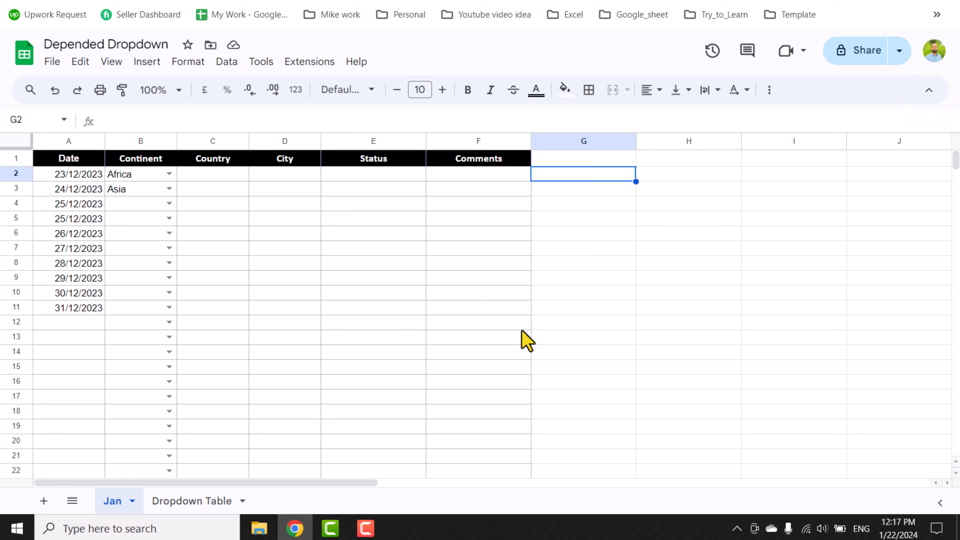
- Enter =filter('Dropdown Table'!B:B,'Dropdown Table'!A:A=B2) in Jan cell G2 to list the countries of the continent in B2
{"action": "type", "text": "=filter"}
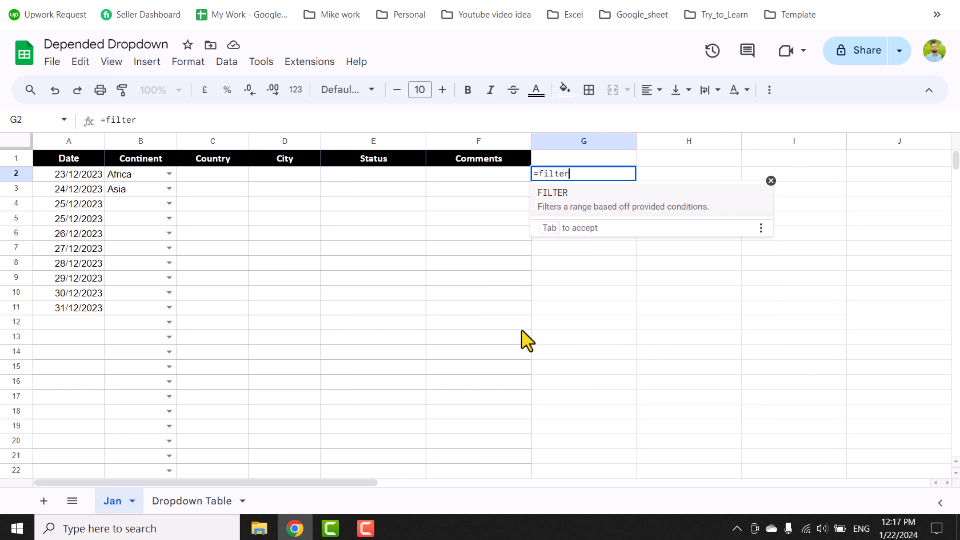
{"action": "type", "text": "("}
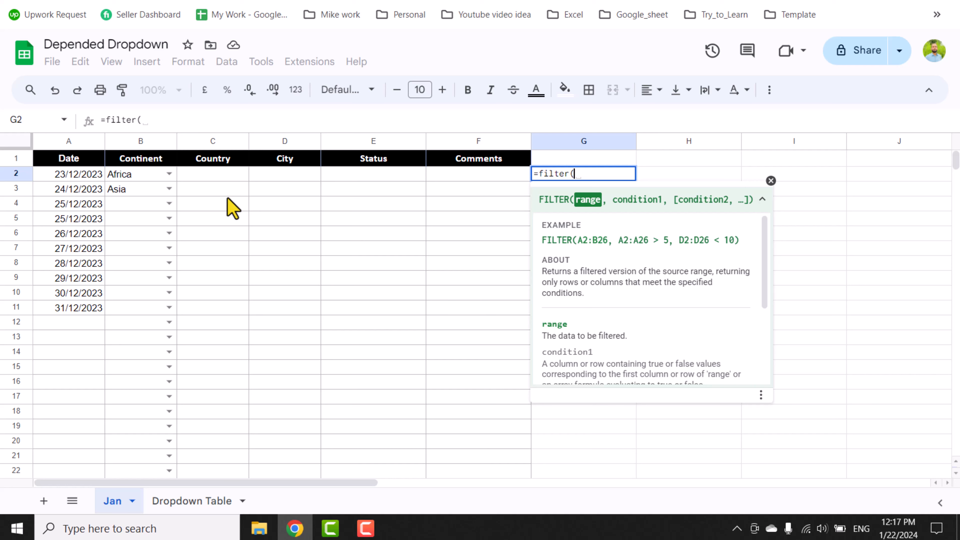
{"action": "left_click", "coordinate": [198, 502]}
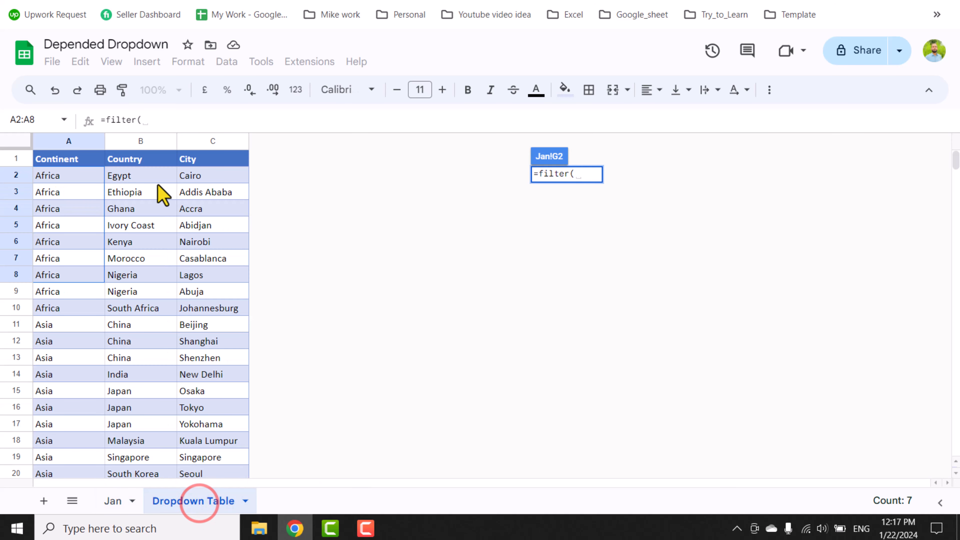
{"action": "left_click", "coordinate": [143, 140]}
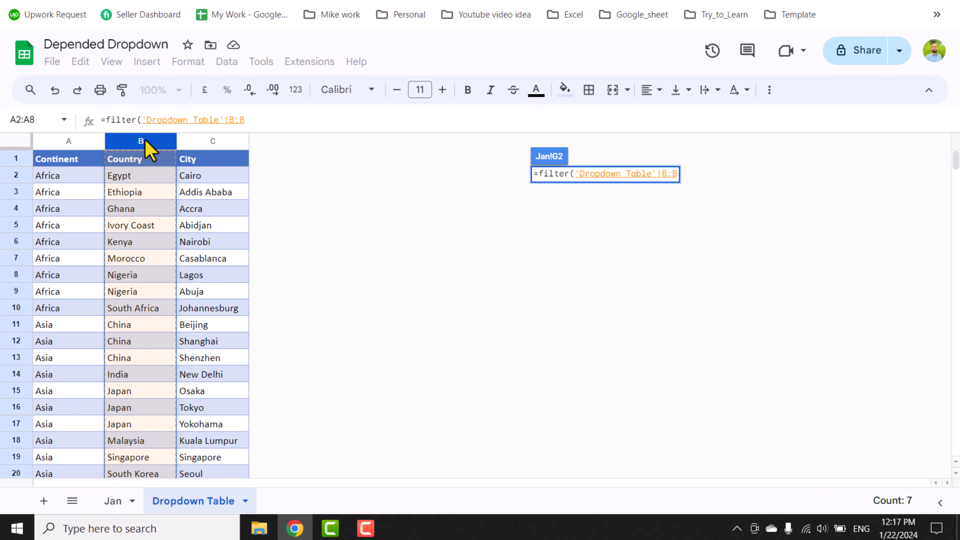
{"action": "type", "text": ","}
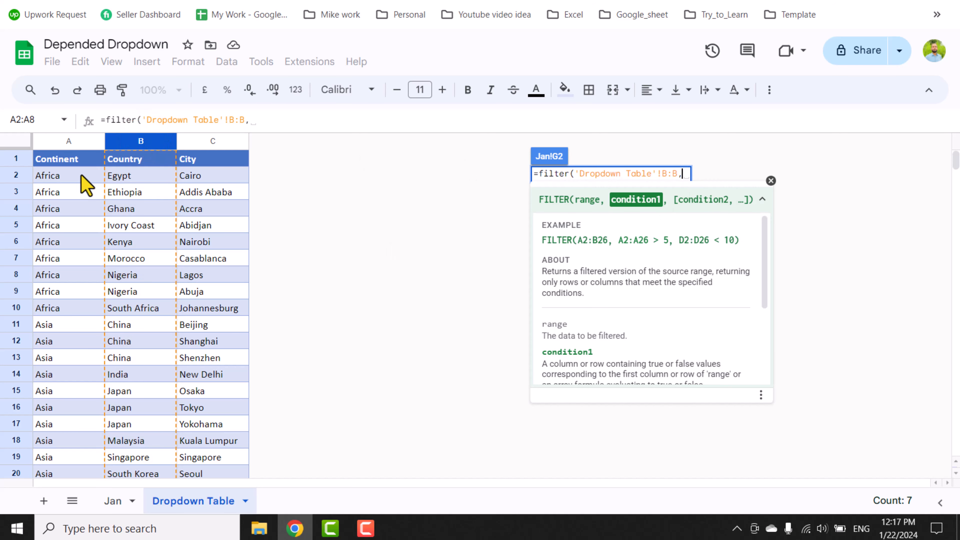
{"action": "left_click", "coordinate": [69, 141]}
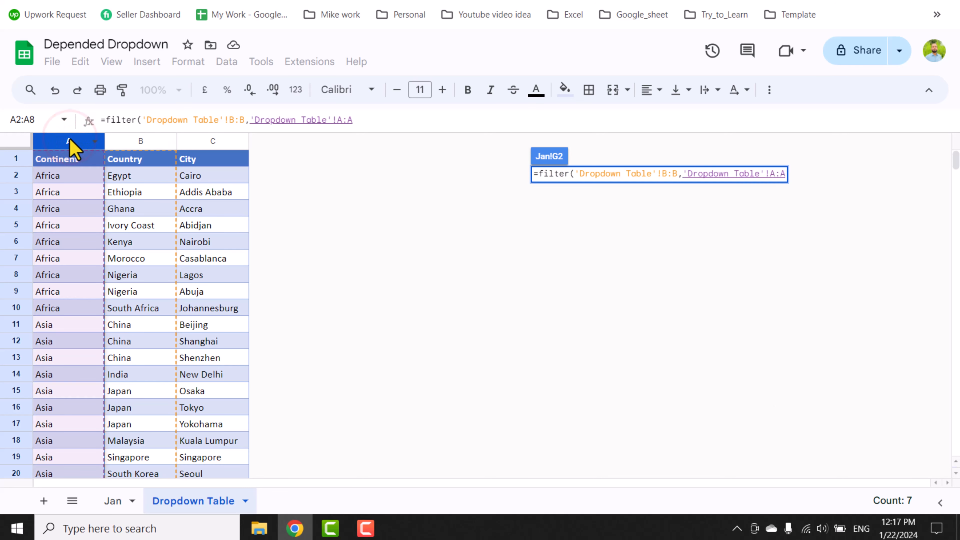
{"action": "type", "text": "="}
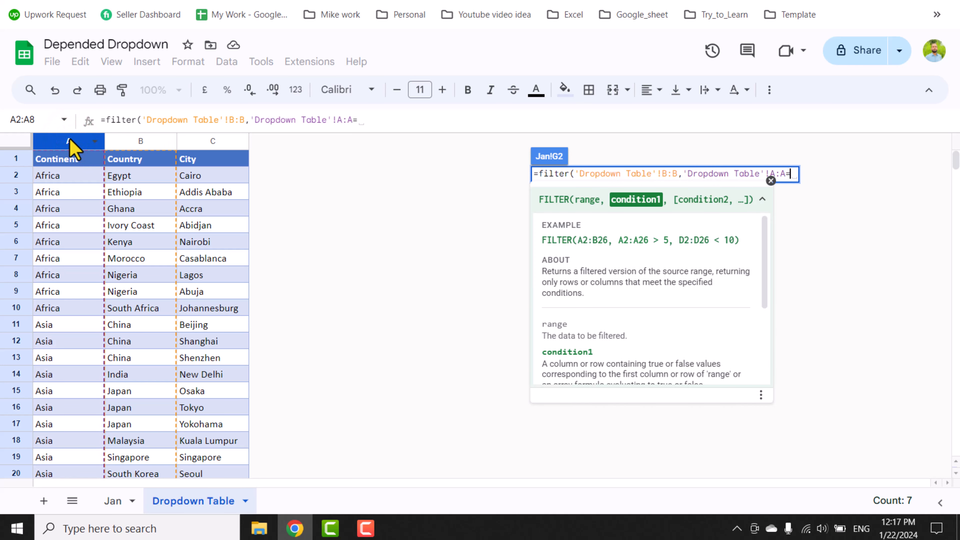
{"action": "left_click", "coordinate": [125, 502]}
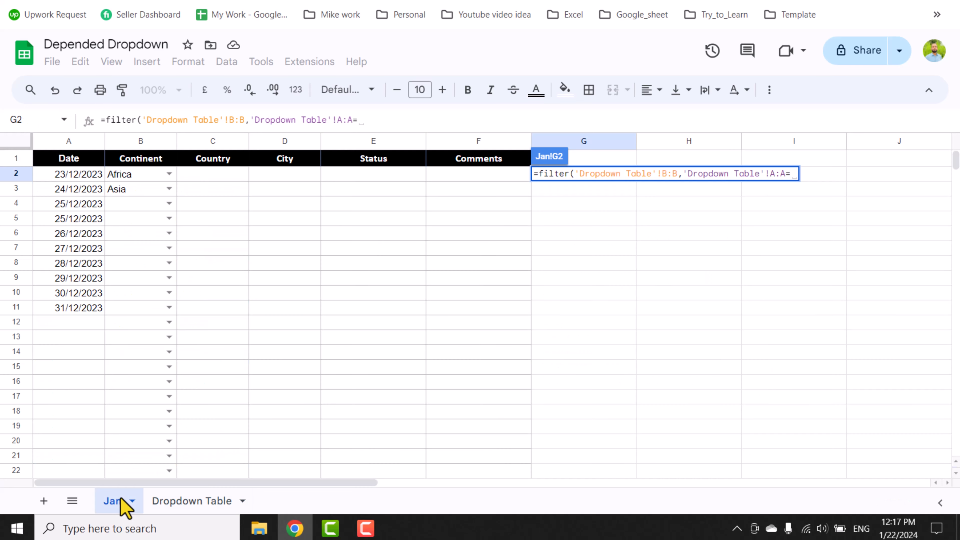
{"action": "left_click", "coordinate": [122, 177]}
{"action": "type", "text": ")"}
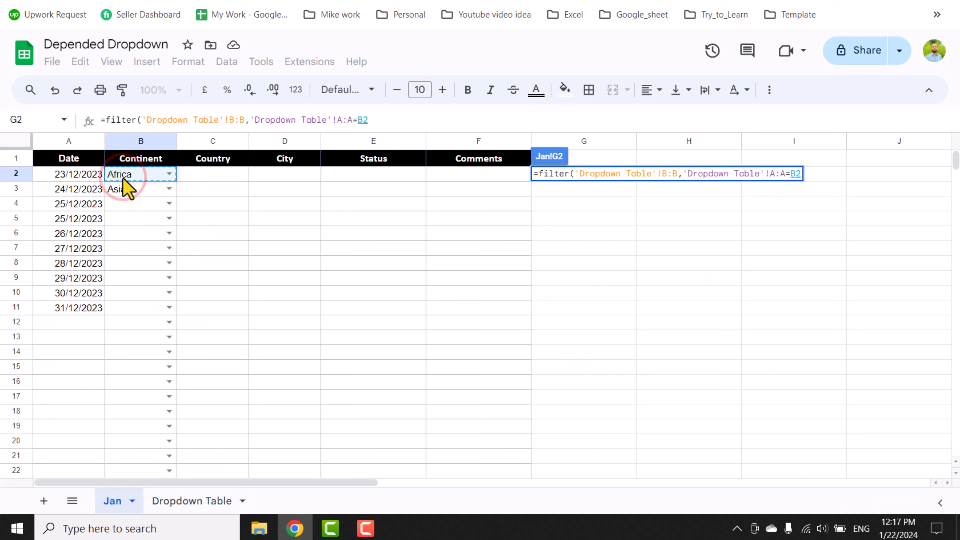
{"action": "key", "text": "Return"}
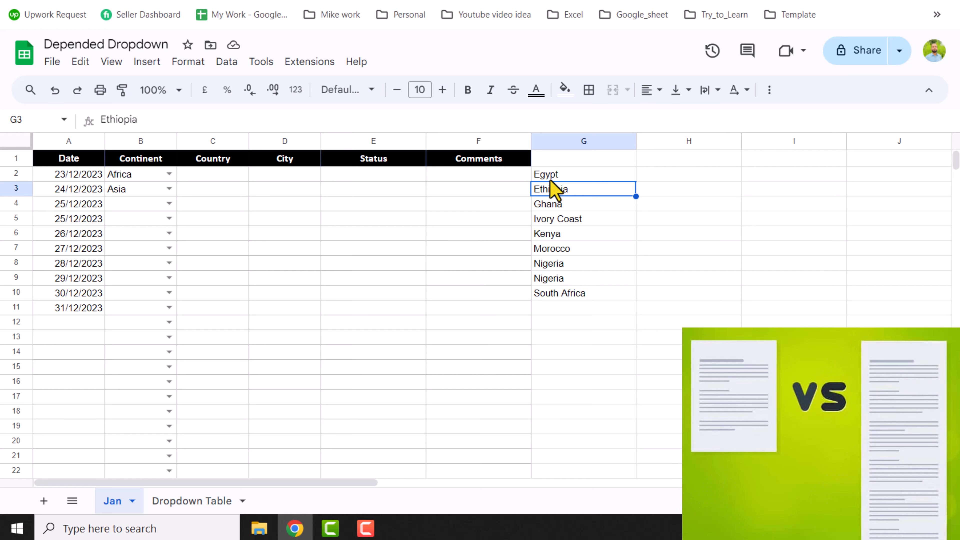
- Wrap the FILTER formula in G2 in UNIQUE so that each country is listed only once
{"action": "left_click", "coordinate": [548, 174]}
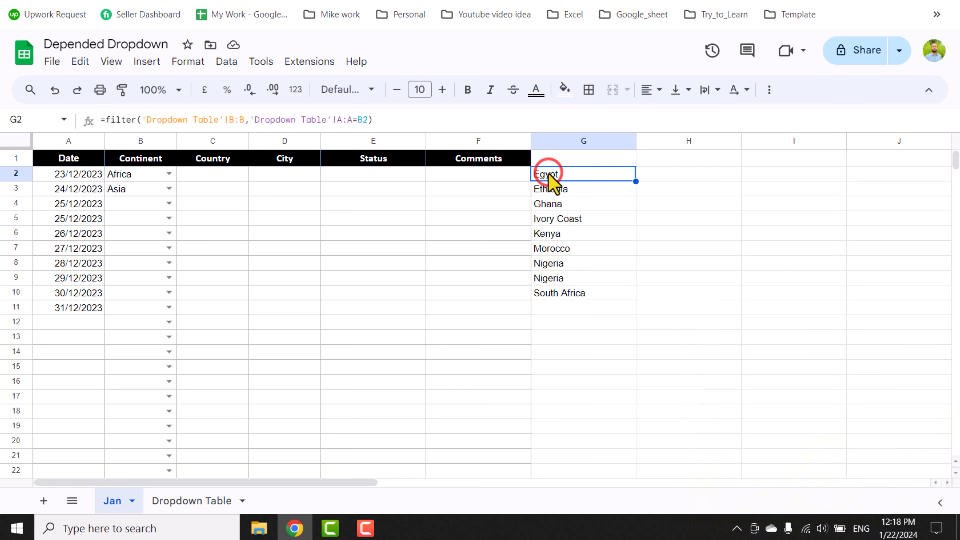
{"action": "left_click", "coordinate": [106, 120]}
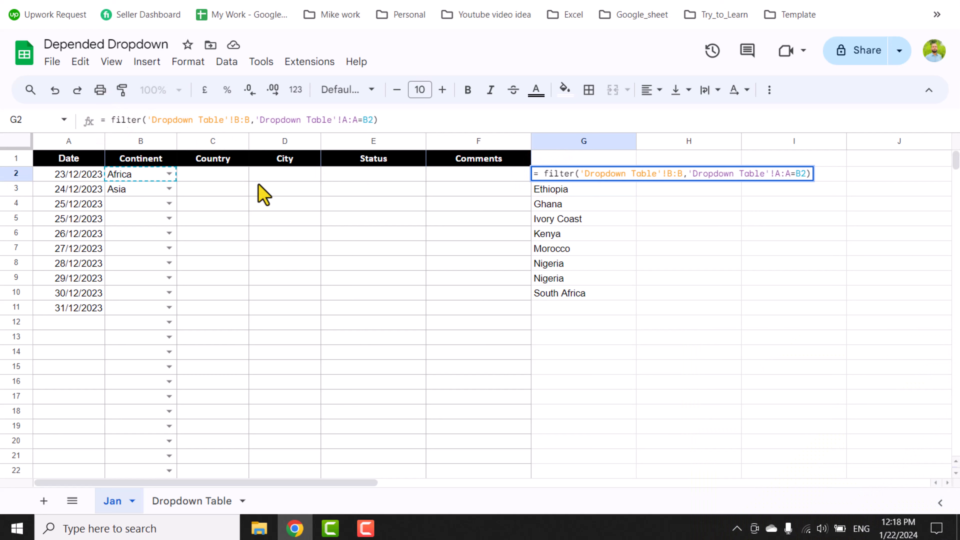
{"action": "type", "text": "un"}
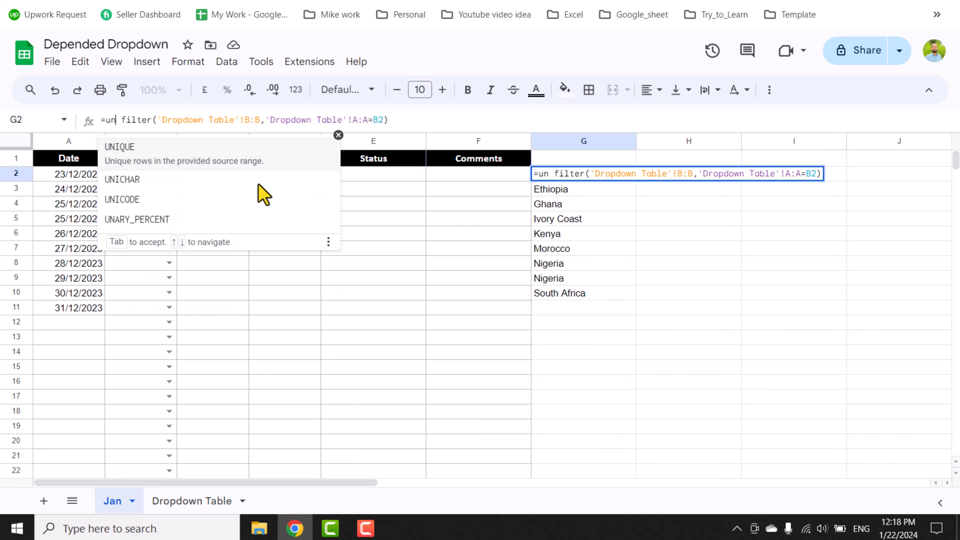
{"action": "left_click", "coordinate": [136, 150]}
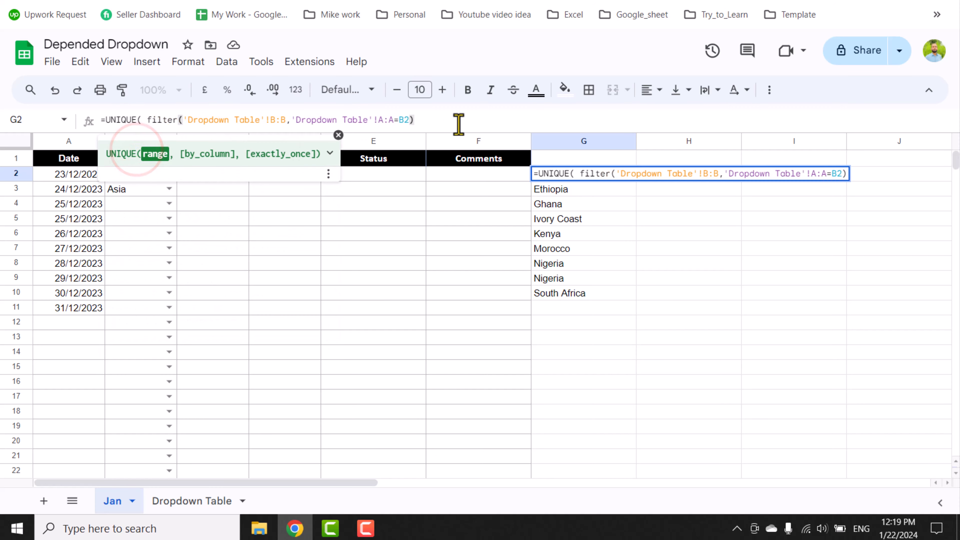
{"action": "type", "text": ")"}
{"action": "key", "text": "Return"}
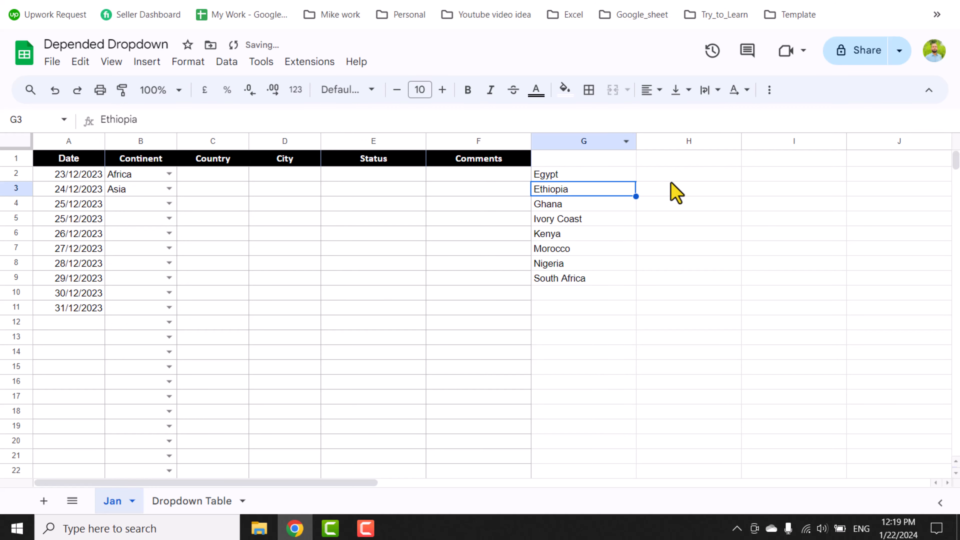
- Wrap the UNIQUE formula in G2 in TRANSPOSE to lay the countries out across the row, and choose North America in B2
{"action": "left_click", "coordinate": [575, 176]}
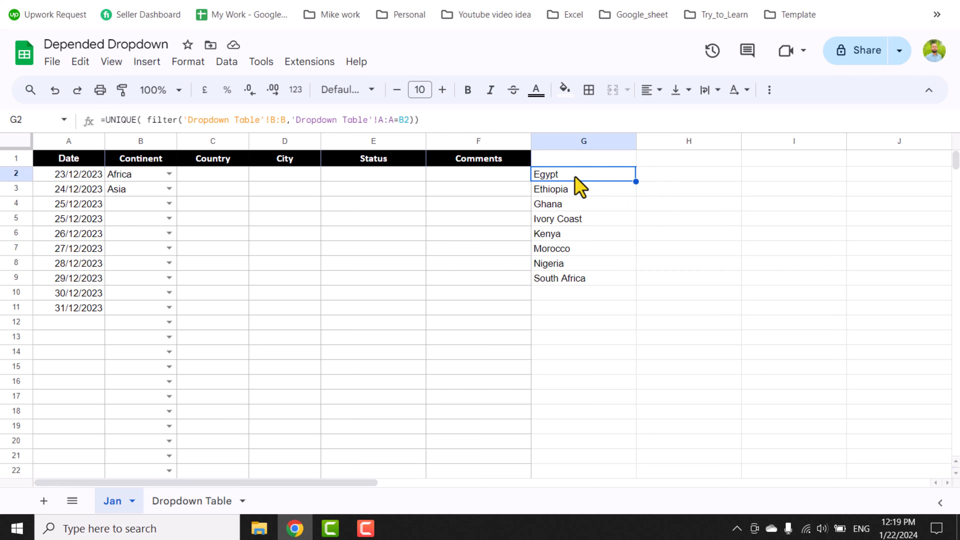
{"action": "left_click", "coordinate": [107, 120]}
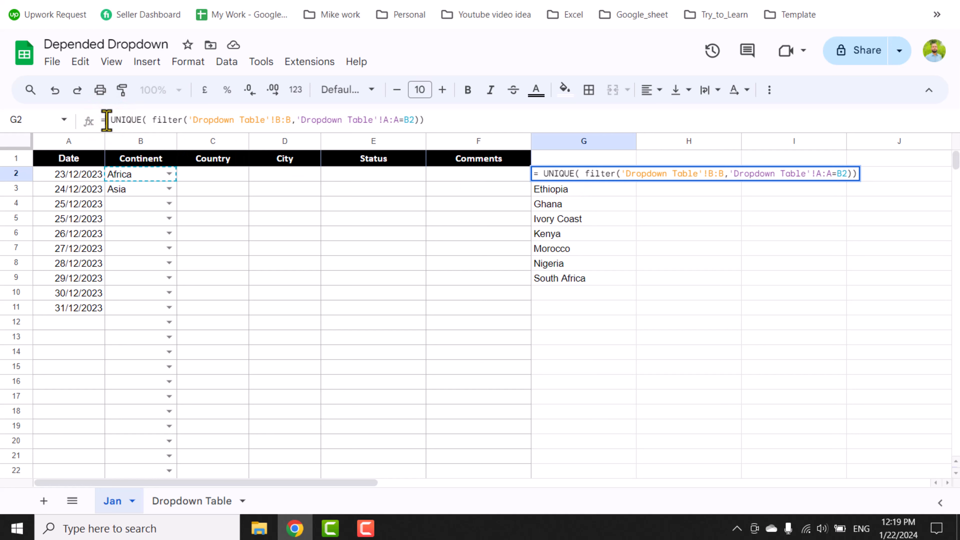
{"action": "type", "text": "tra"}
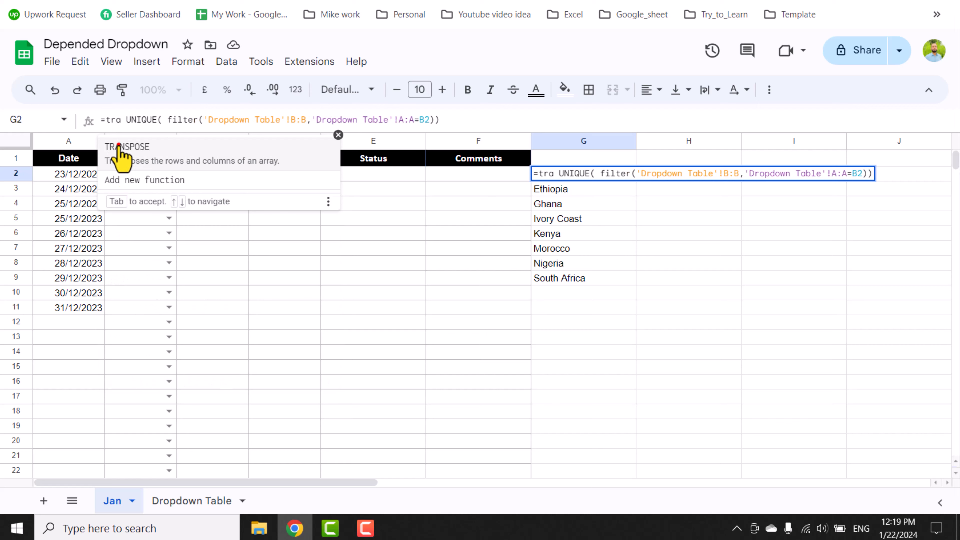
{"action": "left_click", "coordinate": [121, 148]}
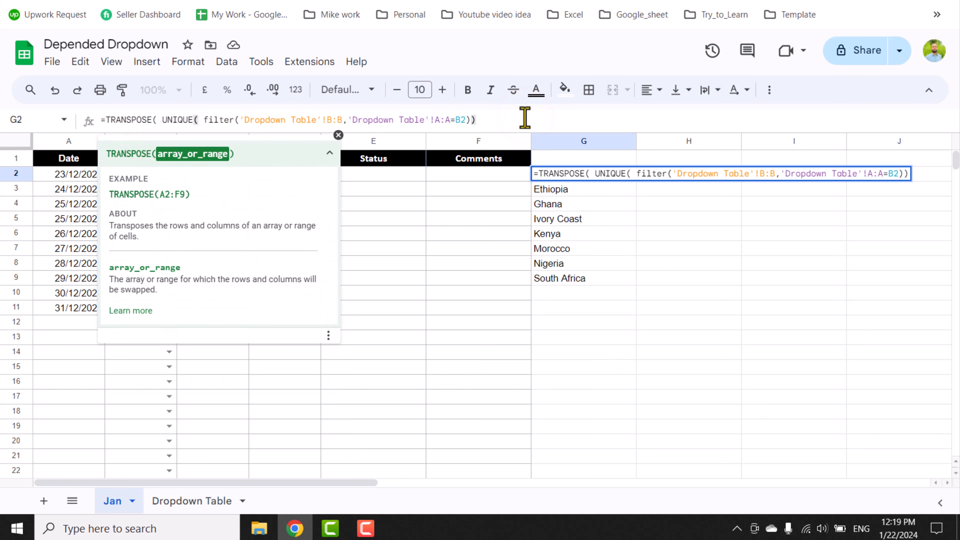
{"action": "key", "text": "Return"}
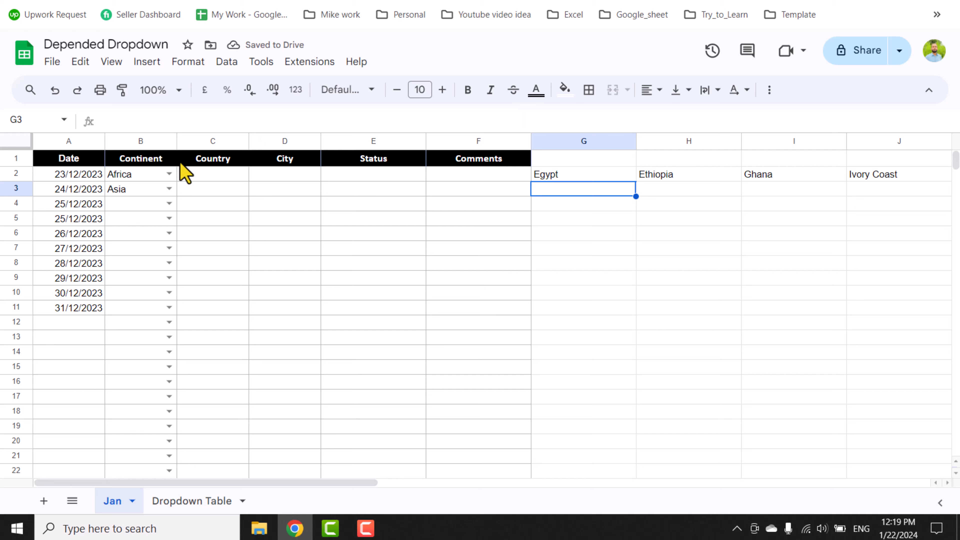
{"action": "left_click", "coordinate": [169, 174]}
{"action": "left_click", "coordinate": [145, 248]}
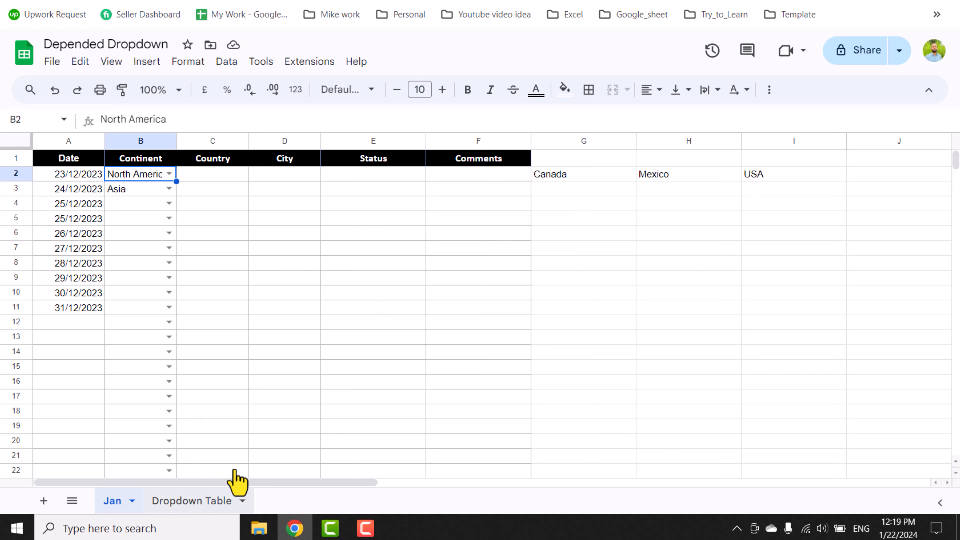
- Fill the TRANSPOSE formula from G2 down through G8
{"action": "left_click", "coordinate": [564, 176]}
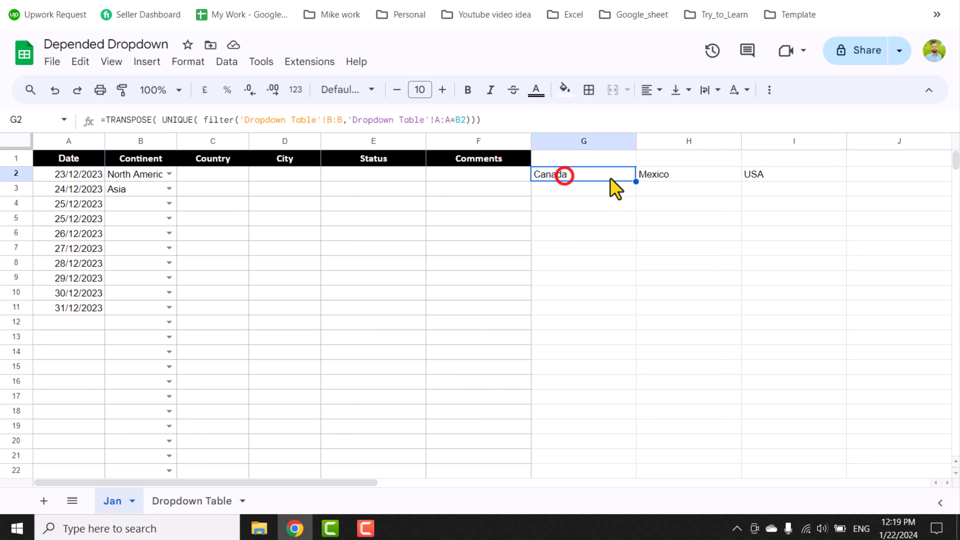
{"action": "left_click_drag", "start_coordinate": [636, 181], "coordinate": [636, 270]}
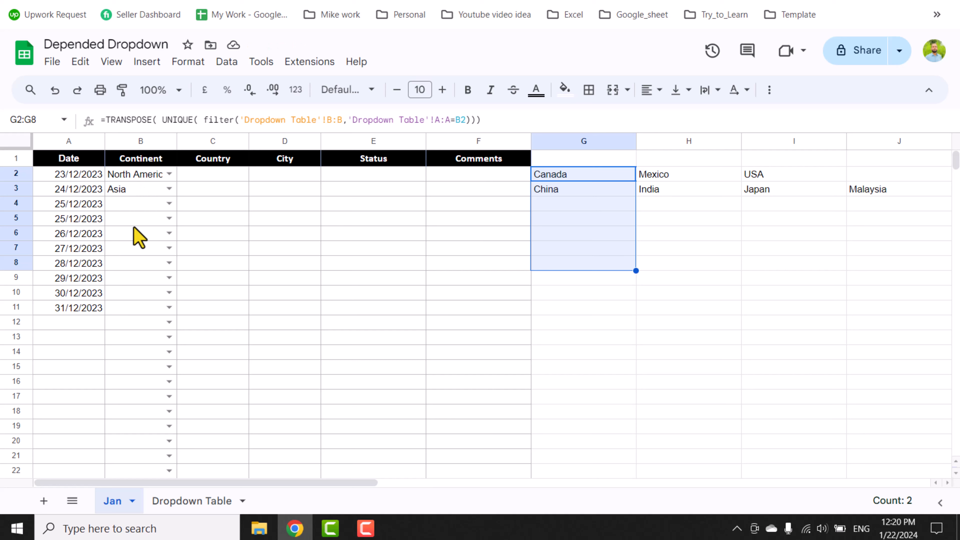
- Insert an empty row above row 5 on the Jan sheet
{"action": "left_click", "coordinate": [17, 217]}
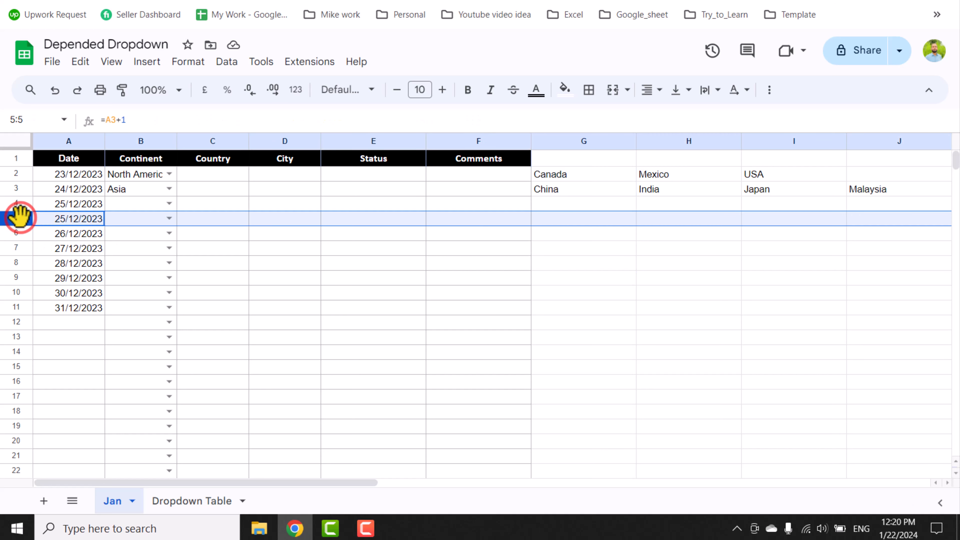
{"action": "right_click", "coordinate": [17, 218]}
{"action": "left_click", "coordinate": [53, 265]}
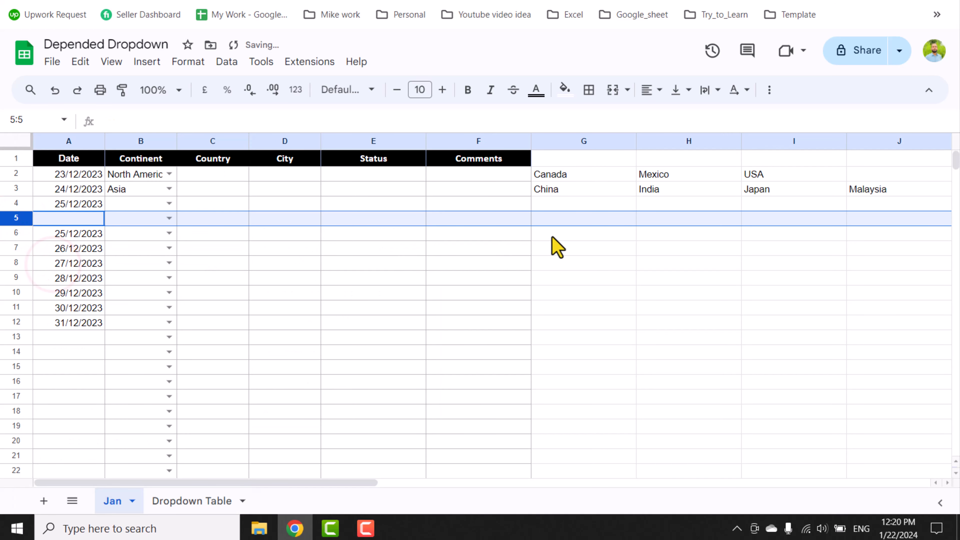
- Check the column G cells around the new row for the formula, and clear G3:G21
{"action": "left_click", "coordinate": [545, 205]}
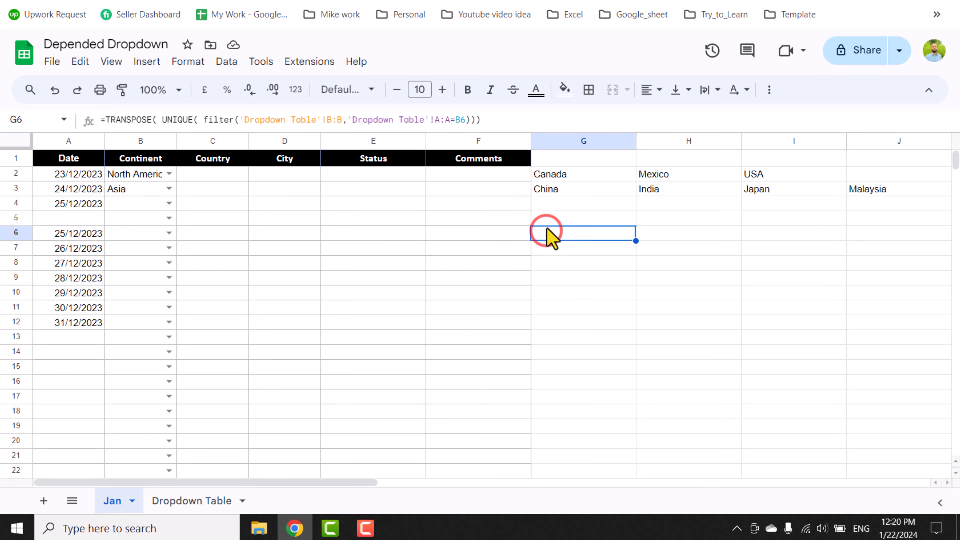
{"action": "left_click", "coordinate": [548, 220]}
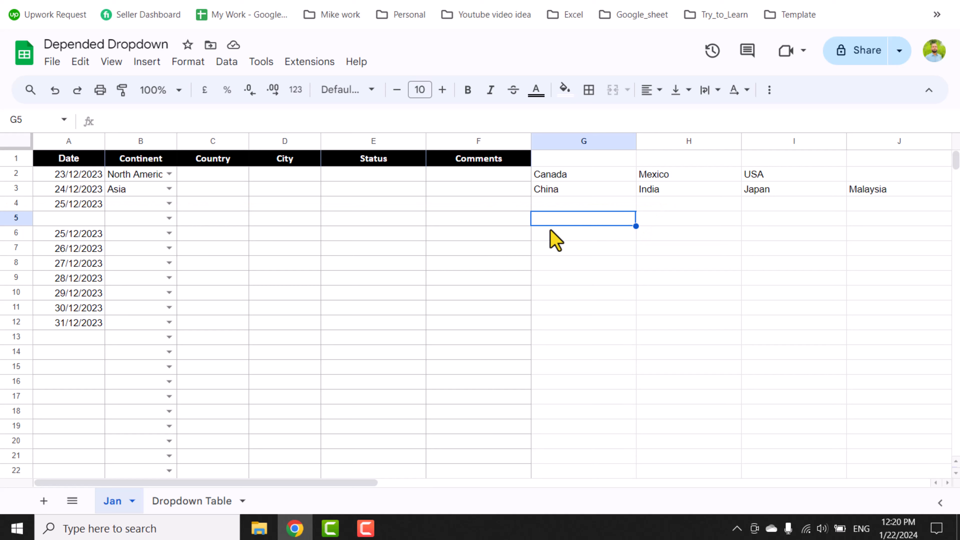
{"action": "left_click_drag", "start_coordinate": [558, 192], "coordinate": [553, 466]}
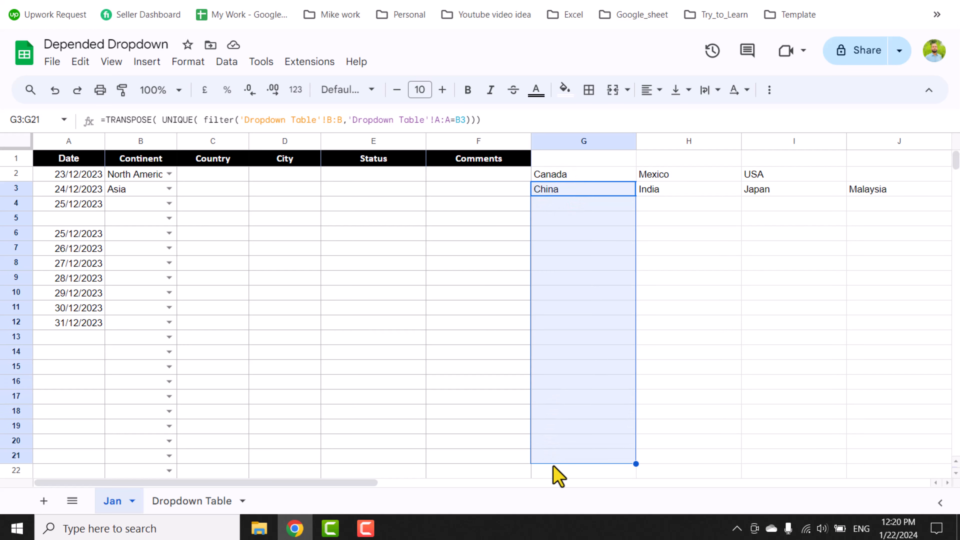
{"action": "key", "text": "Delete"}
- Start wrapping the G2 formula in BYROW, with the open-ended continent range B2:B as its first argument
{"action": "left_click", "coordinate": [584, 177]}
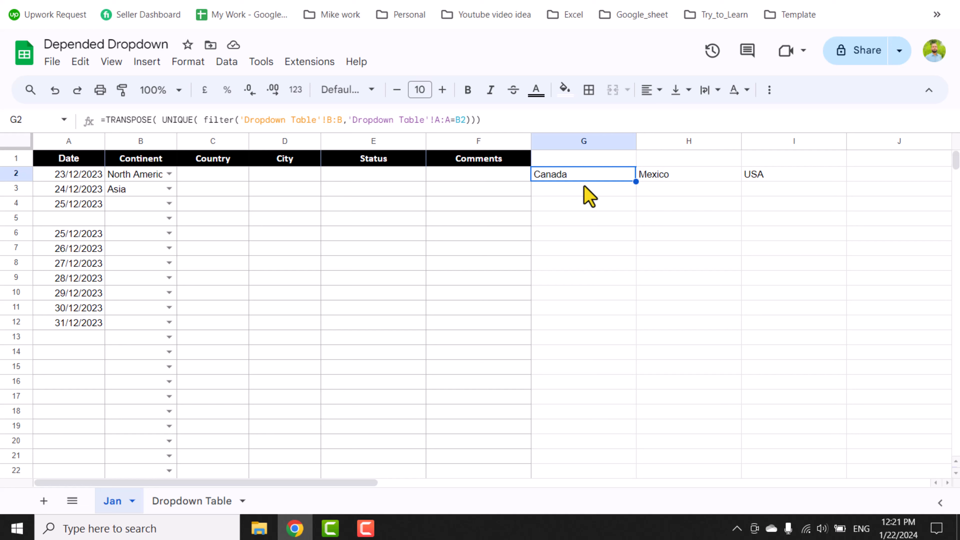
{"action": "left_click", "coordinate": [105, 120]}
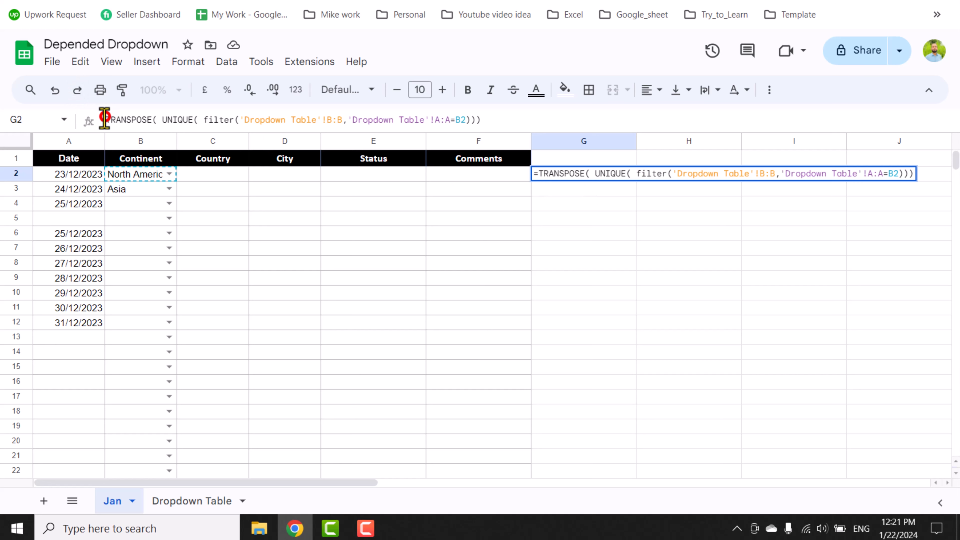
{"action": "type", "text": "byrow("}
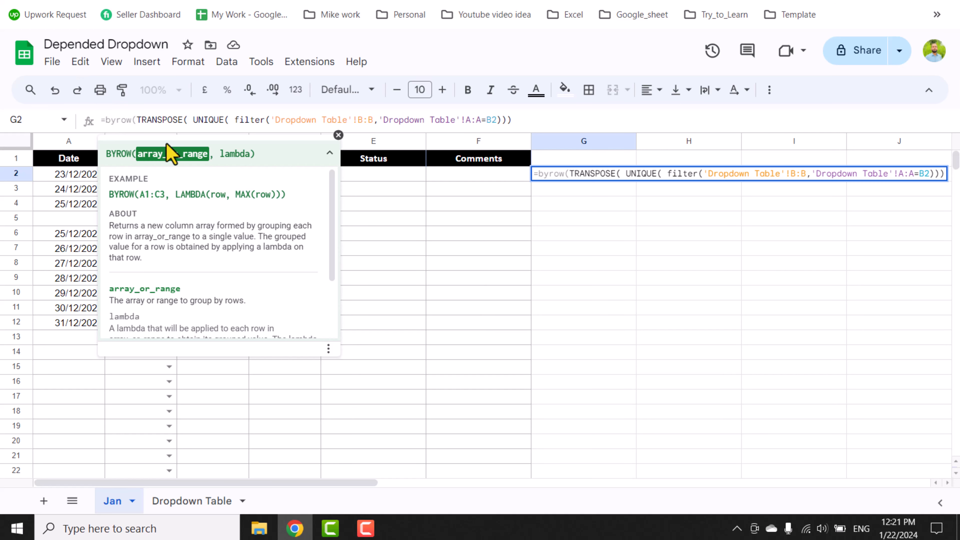
{"action": "left_click", "coordinate": [338, 135]}
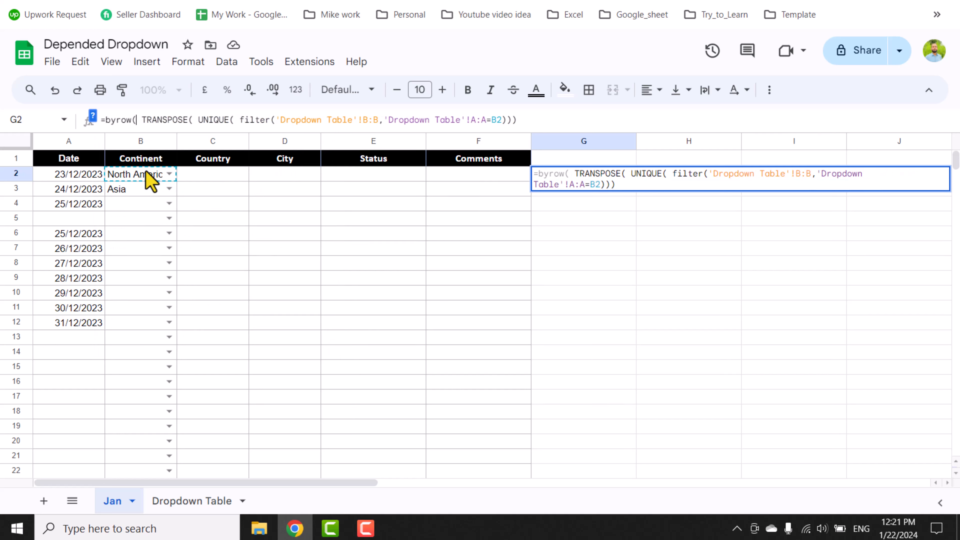
{"action": "left_click_drag", "start_coordinate": [147, 172], "coordinate": [147, 213]}
{"action": "key", "text": "BackSpace"}
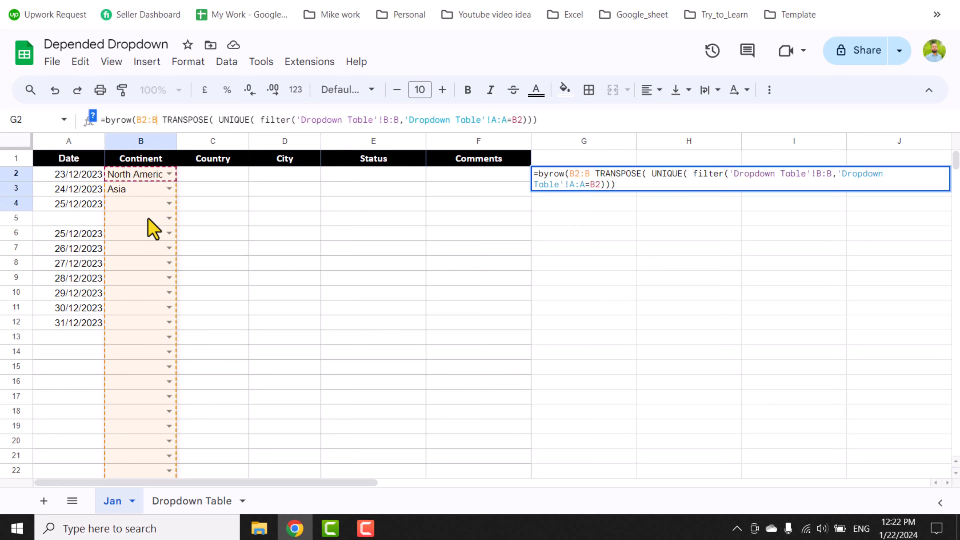
{"action": "type", "text": ","}
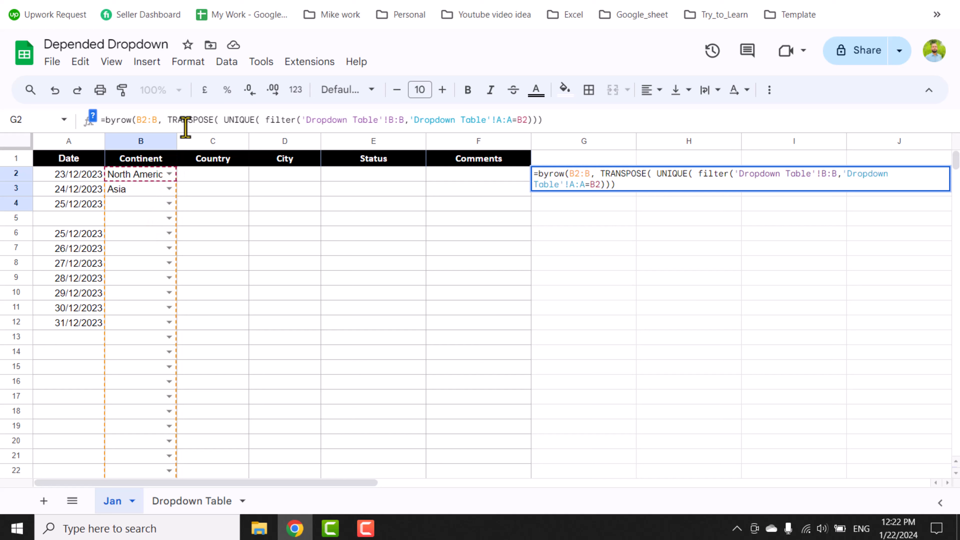
- Add a LAMBDA with the parameter x as BYROW's second argument, placed before the TRANSPOSE expression
{"action": "type", "text": "lamb"}
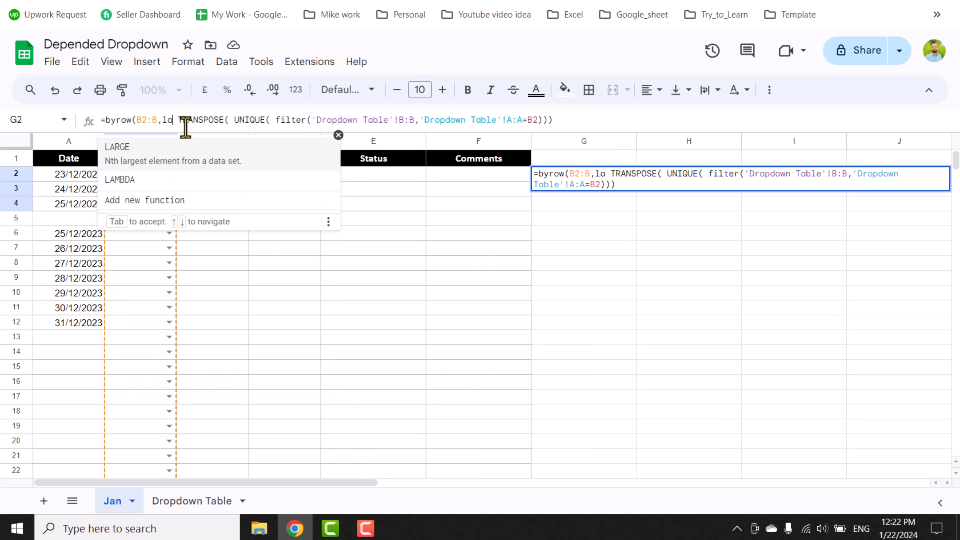
{"action": "type", "text": "da("}
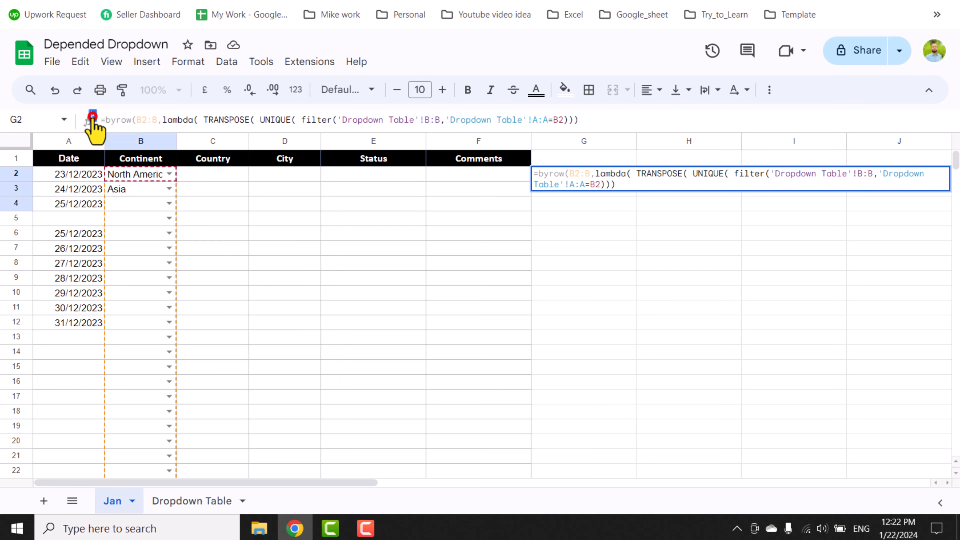
{"action": "left_click", "coordinate": [92, 117]}
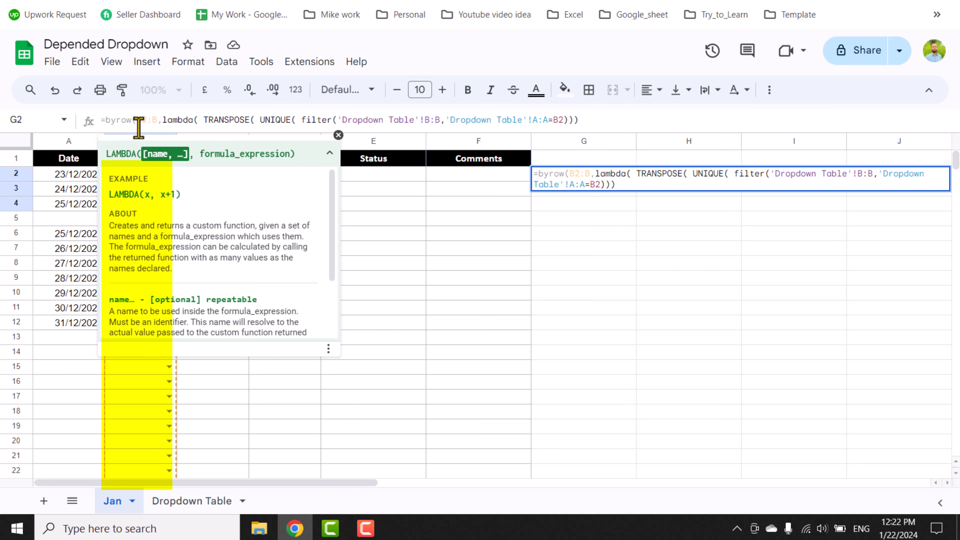
{"action": "type", "text": "x,"}
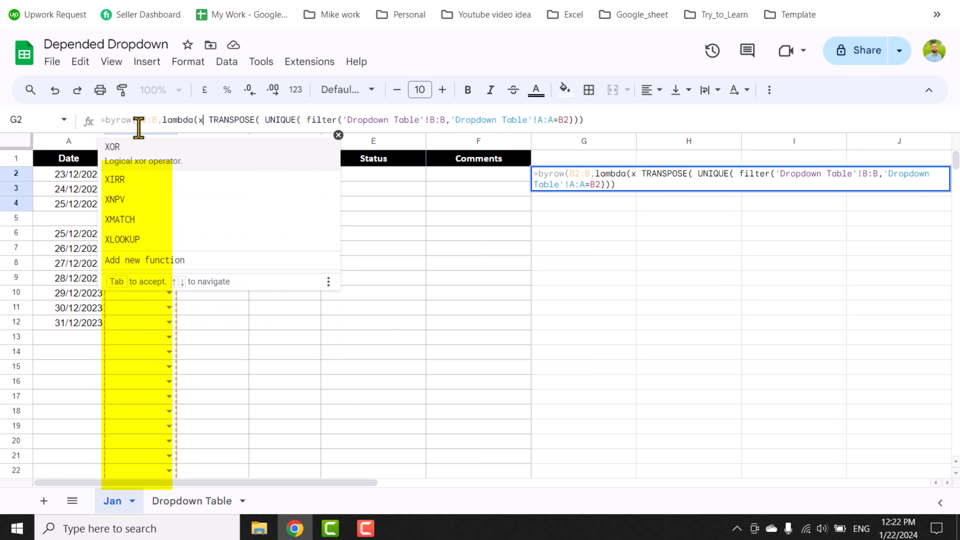
{"action": "left_click", "coordinate": [211, 120]}
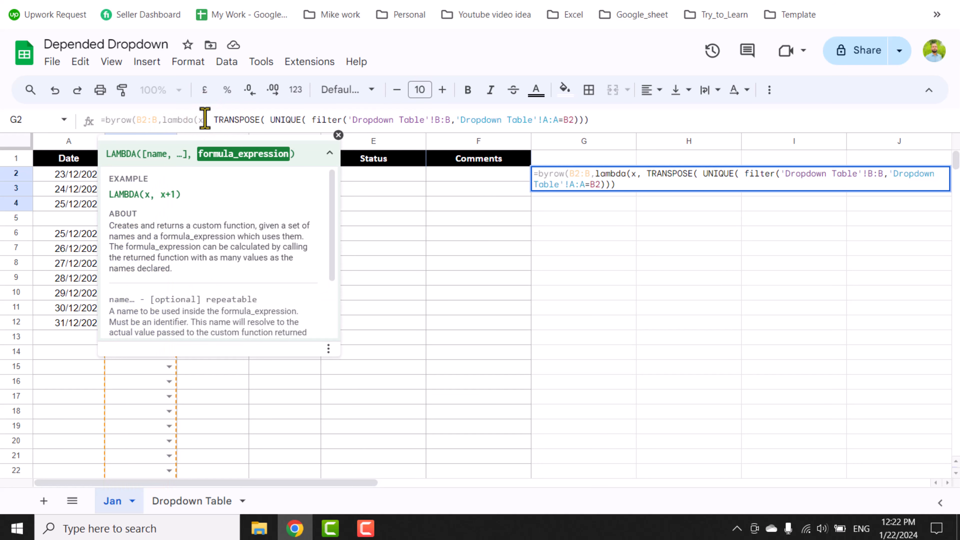
- Replace B2 with x in the FILTER condition, close the LAMBDA and BYROW parentheses, and enter the formula in G2
{"action": "left_click_drag", "start_coordinate": [211, 119], "coordinate": [566, 129]}
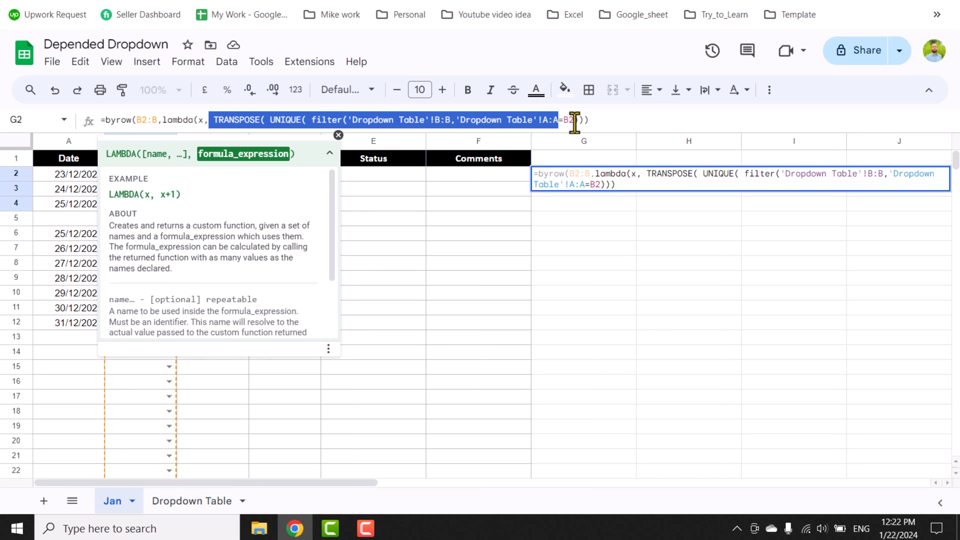
{"action": "left_click", "coordinate": [574, 120]}
{"action": "key", "text": "BackSpace"}
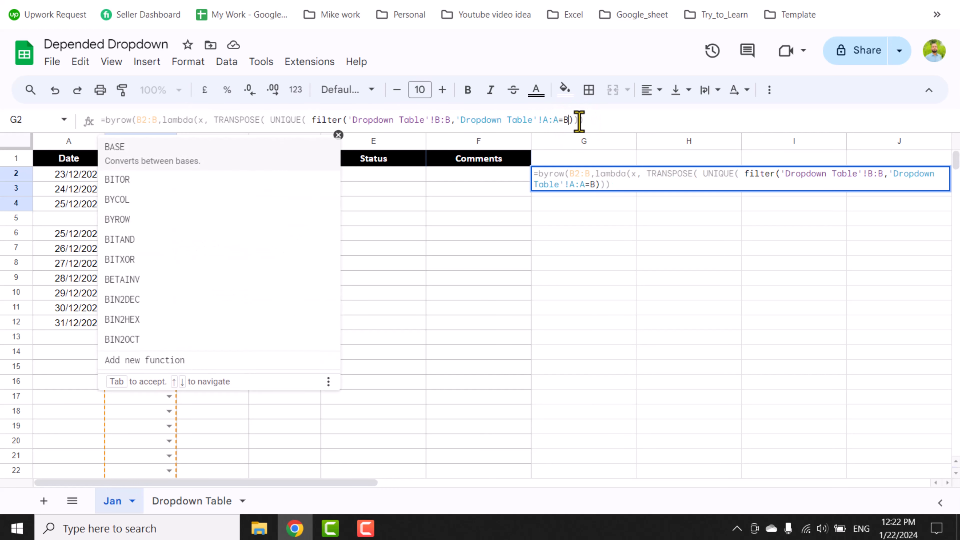
{"action": "key", "text": "BackSpace"}
{"action": "type", "text": "x"}
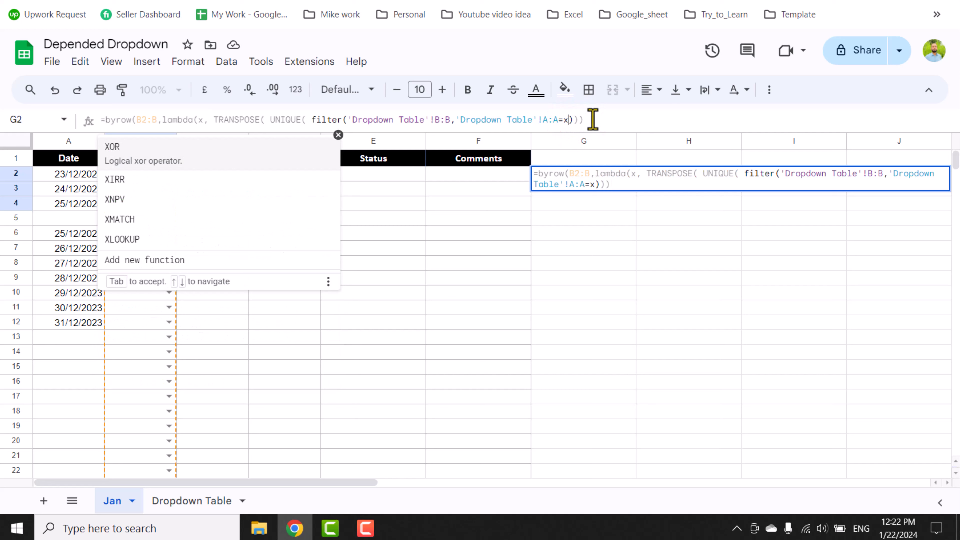
{"action": "type", "text": ")"}
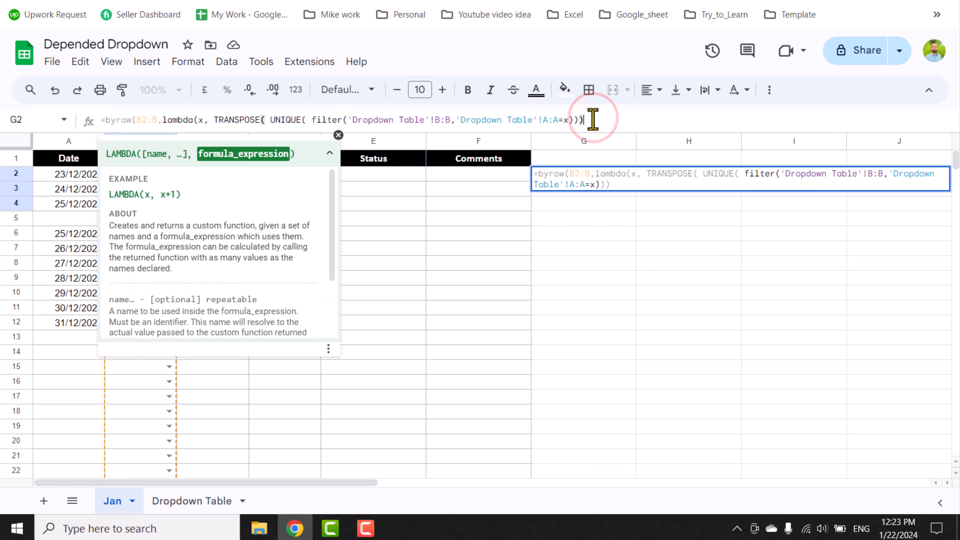
{"action": "type", "text": "))"}
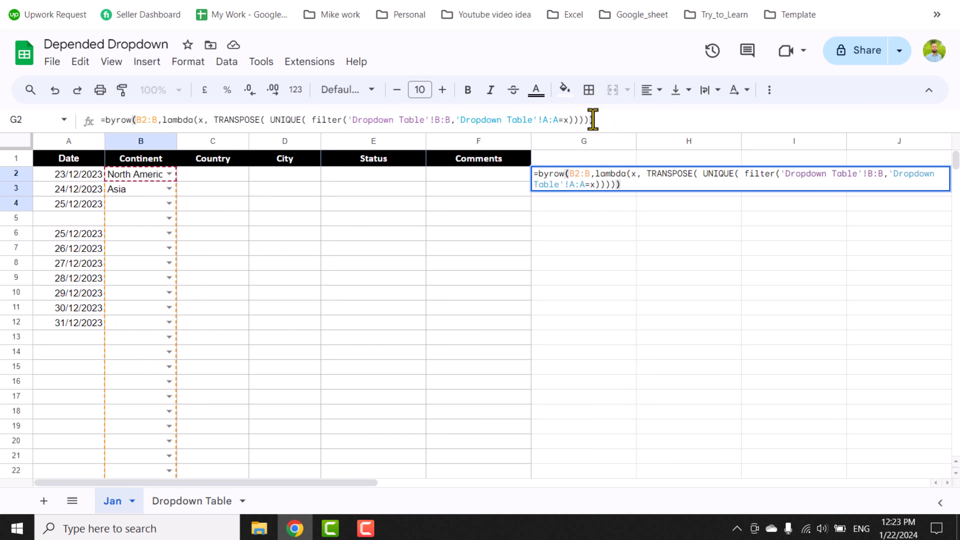
{"action": "key", "text": "Return"}
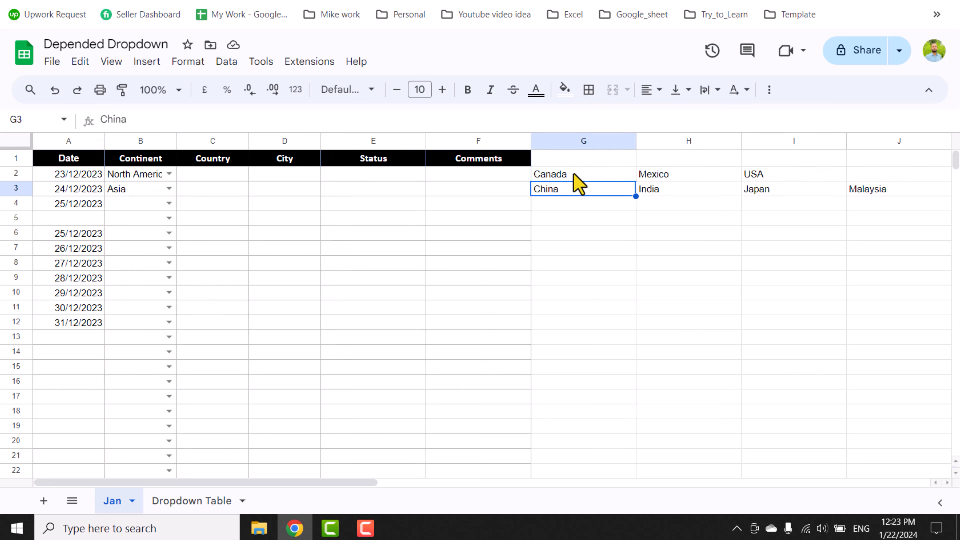
- Choose Asia as the continent in B4 and South America in B5
{"action": "left_click", "coordinate": [573, 174]}
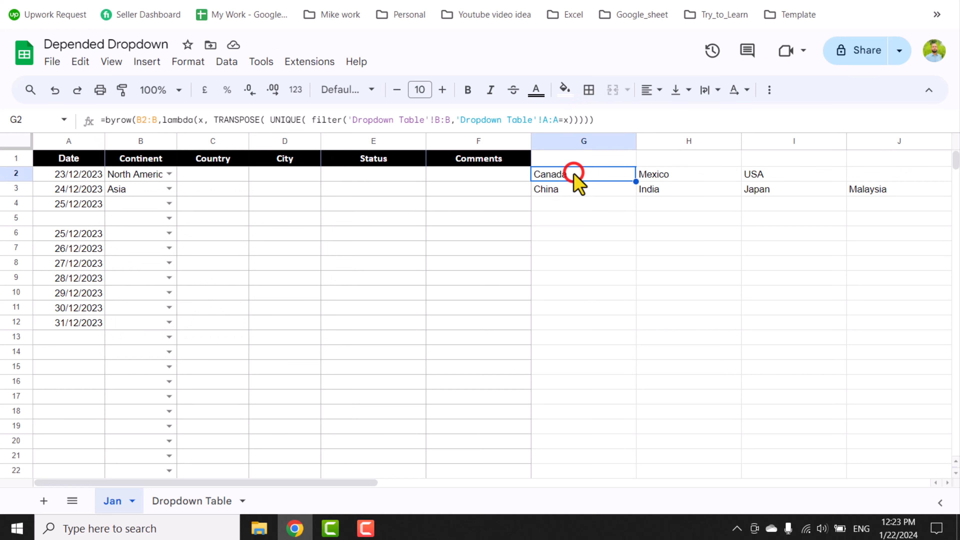
{"action": "left_click", "coordinate": [169, 205]}
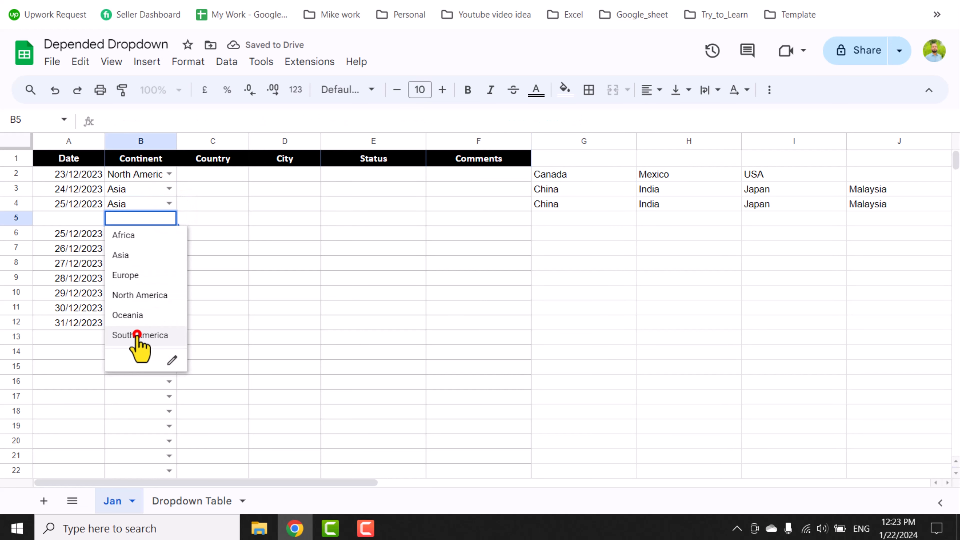
{"action": "left_click", "coordinate": [136, 333]}
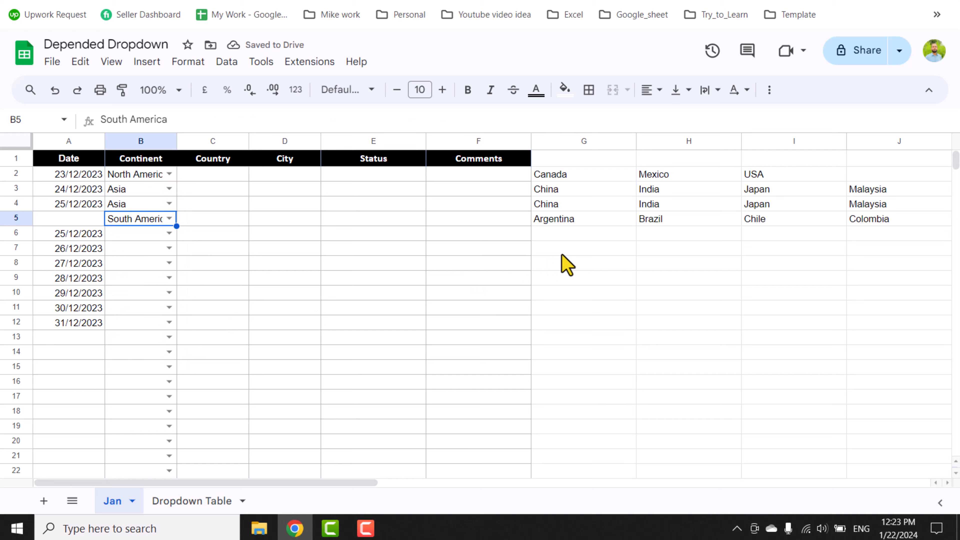
- Insert a row above row 4 and choose Europe as the continent in the new row
{"action": "left_click", "coordinate": [17, 203]}
{"action": "right_click", "coordinate": [18, 203]}
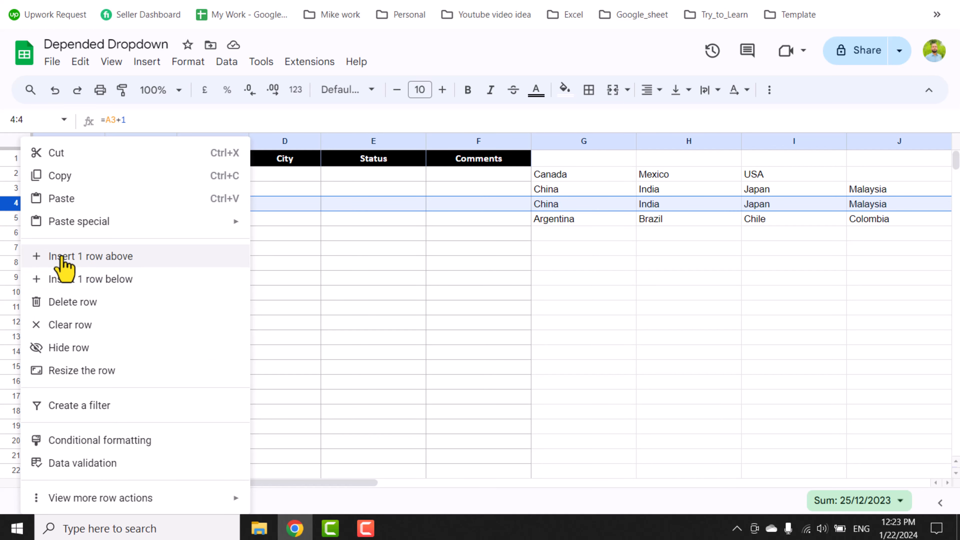
{"action": "left_click", "coordinate": [62, 257]}
{"action": "left_click", "coordinate": [172, 203]}
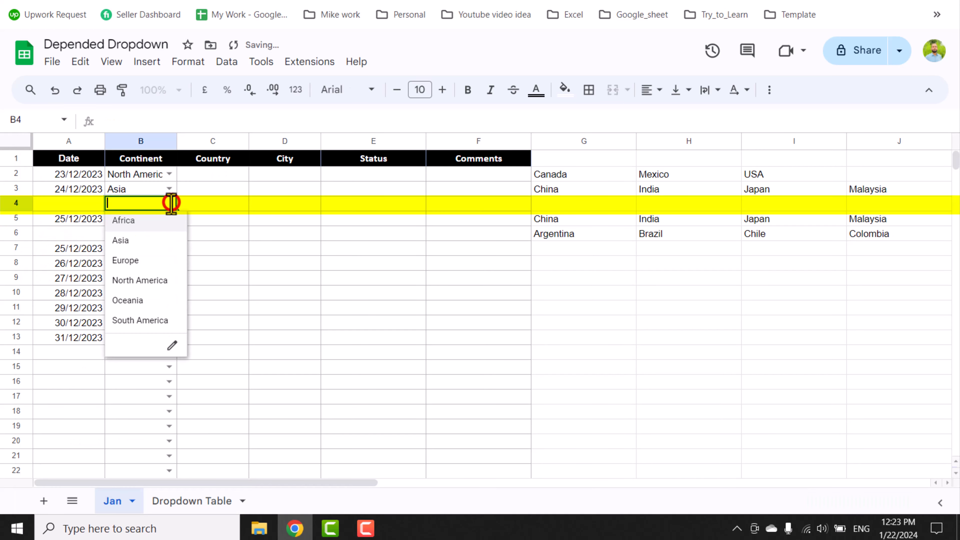
{"action": "left_click", "coordinate": [152, 262]}
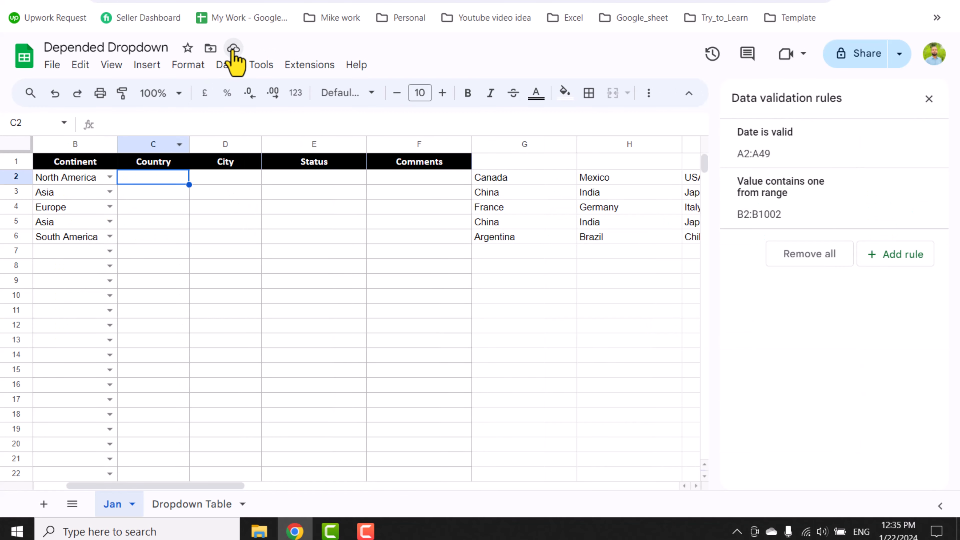
- Add a data validation rule for Country cell C2 with the criterion Drop-down (from a range)
{"action": "left_click", "coordinate": [232, 66]}
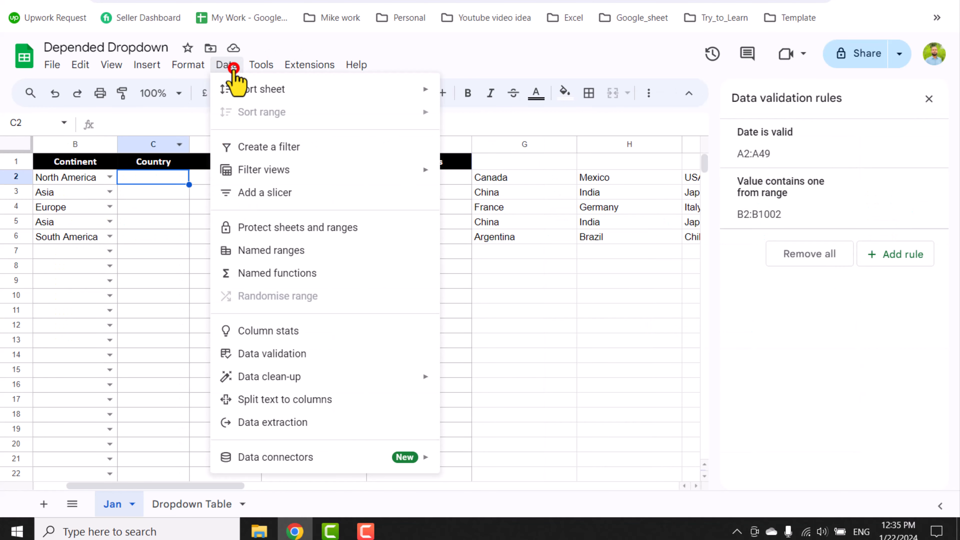
{"action": "left_click", "coordinate": [297, 359]}
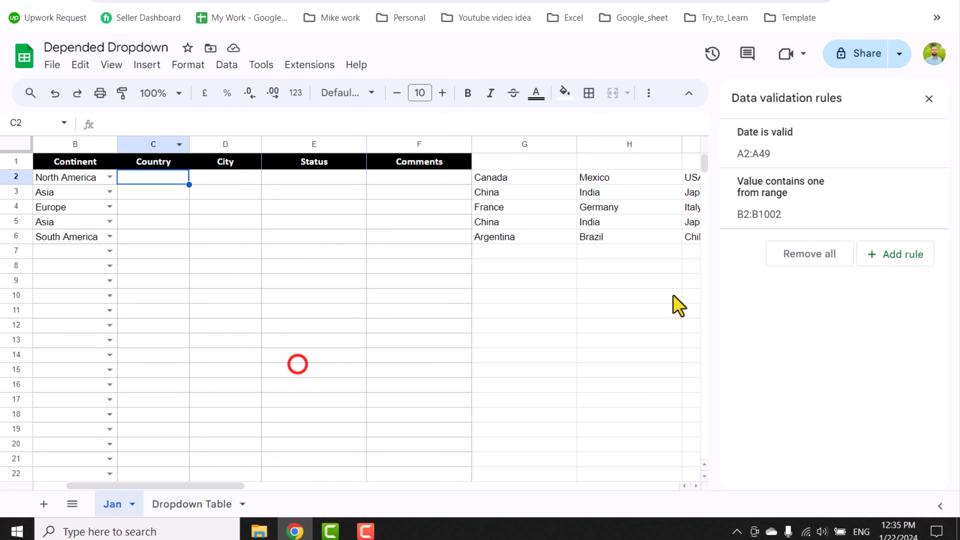
{"action": "left_click", "coordinate": [918, 254]}
{"action": "left_click", "coordinate": [901, 223]}
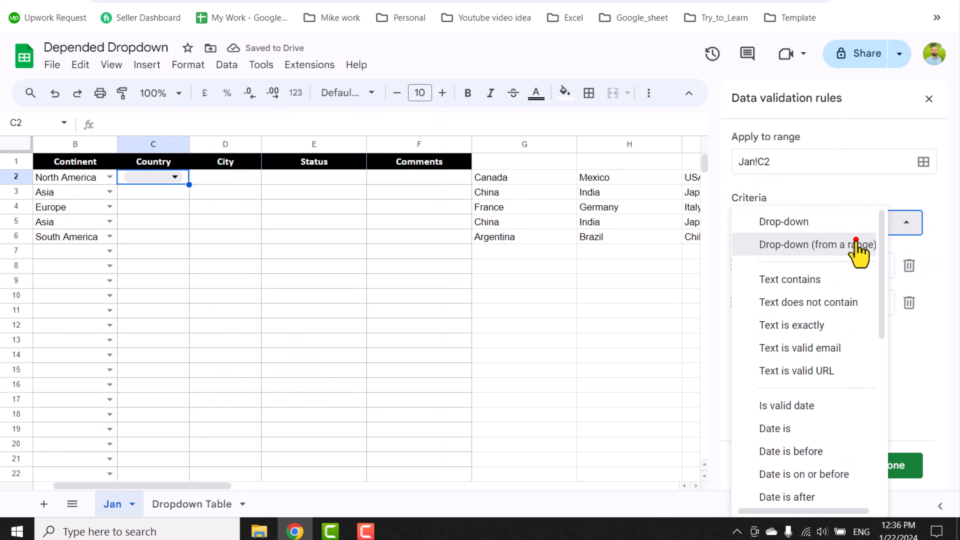
{"action": "left_click", "coordinate": [856, 243]}
- Set the C2 rule's source range to =Jan!G2:W2, including the leading equals sign
{"action": "left_click", "coordinate": [908, 265]}
{"action": "left_click", "coordinate": [528, 269]}
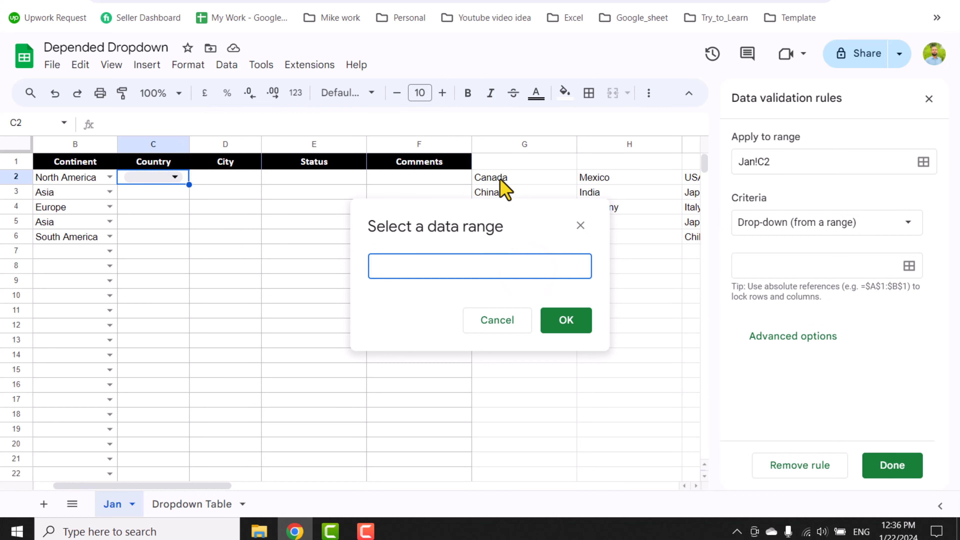
{"action": "left_click_drag", "start_coordinate": [497, 178], "coordinate": [710, 181]}
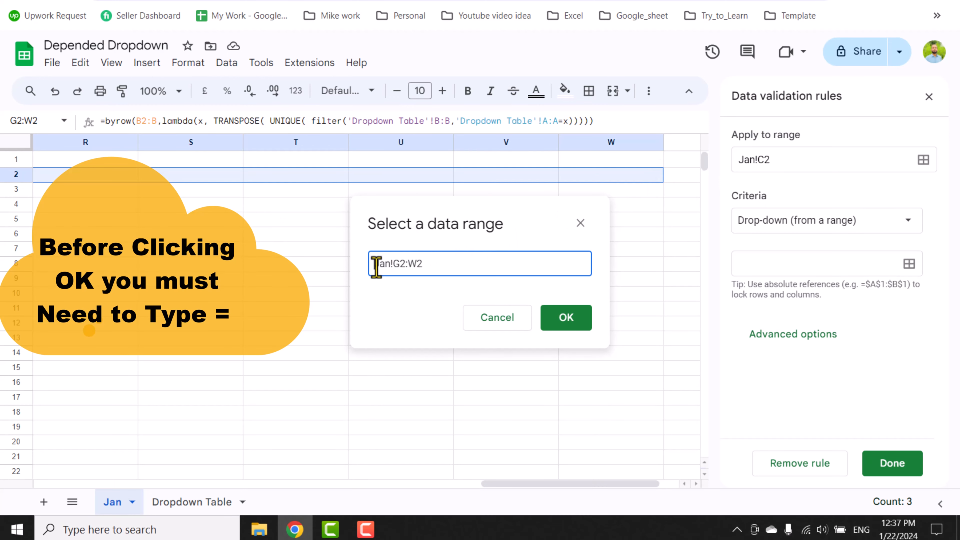
{"action": "type", "text": "="}
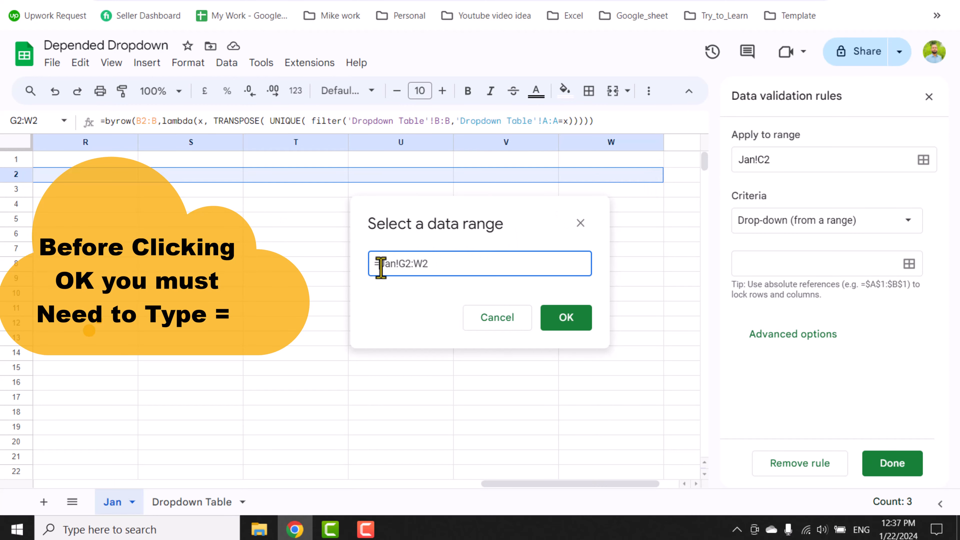
{"action": "left_click", "coordinate": [578, 316]}
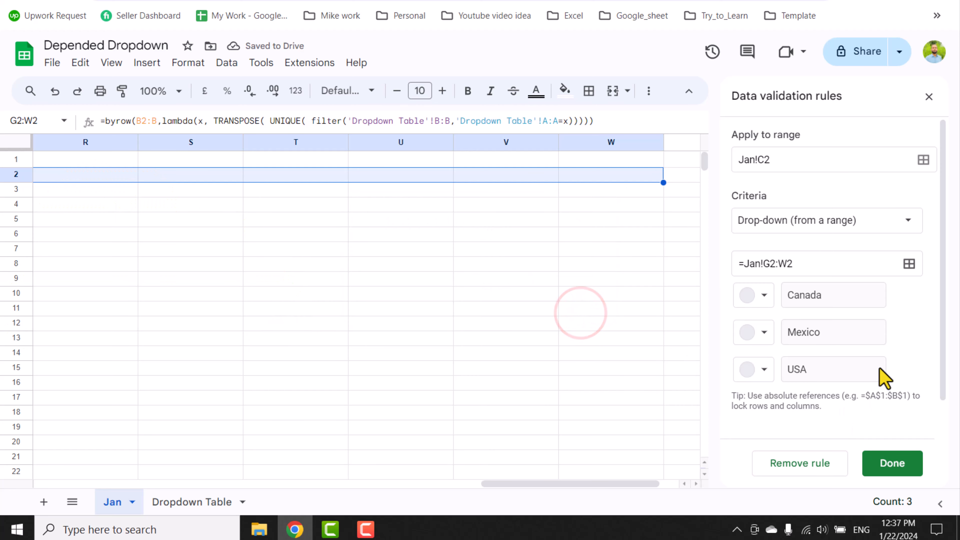
- Set the display style of the C2 drop-down rule to Arrow in its advanced options and save the rule
{"action": "scroll", "coordinate": [878, 377], "scroll_direction": "down", "scroll_amount": 2}
{"action": "left_click", "coordinate": [831, 407]}
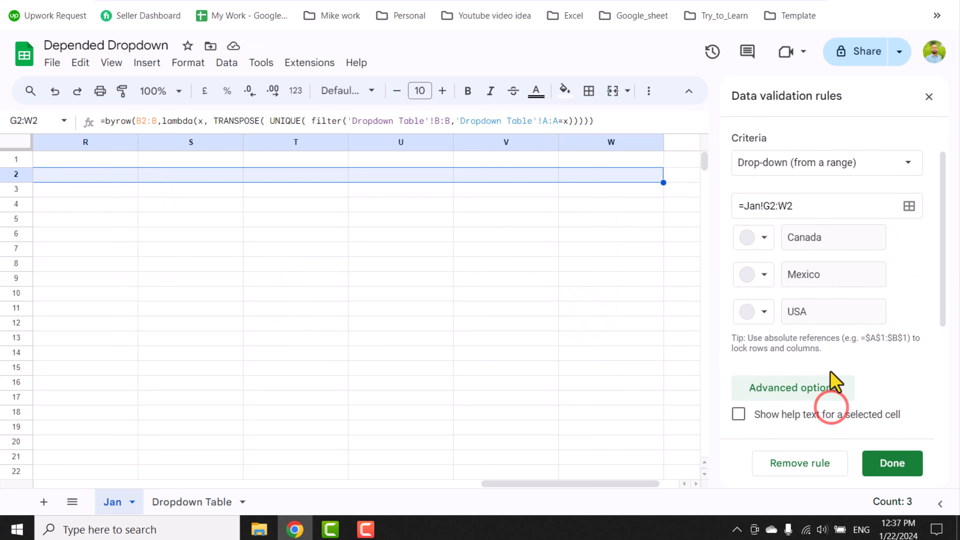
{"action": "scroll", "coordinate": [812, 378], "scroll_direction": "down", "scroll_amount": 5}
{"action": "left_click", "coordinate": [775, 380]}
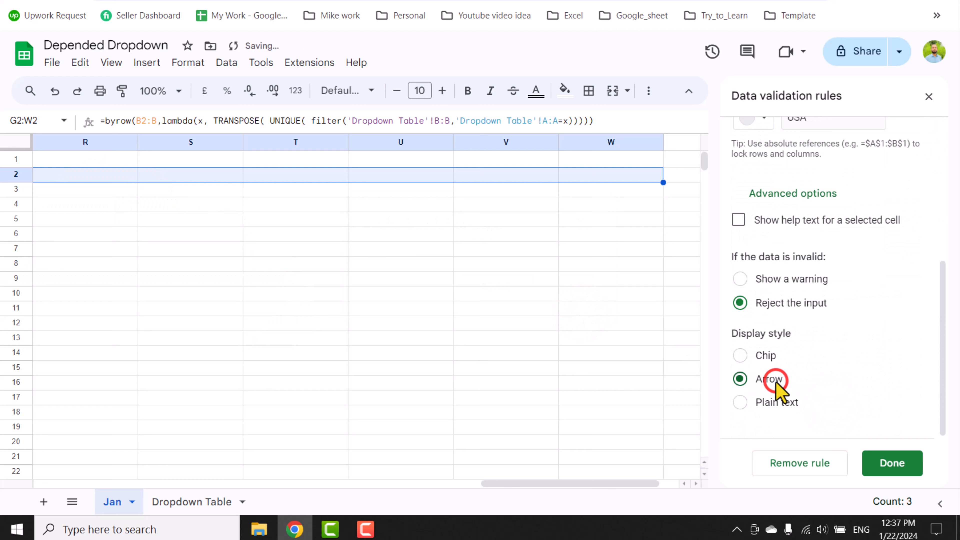
{"action": "left_click", "coordinate": [889, 464]}
- Check the country list in C2, change the continent in B2 to Asia, and check the country list again
{"action": "scroll", "coordinate": [449, 302], "scroll_direction": "left", "scroll_amount": 10}
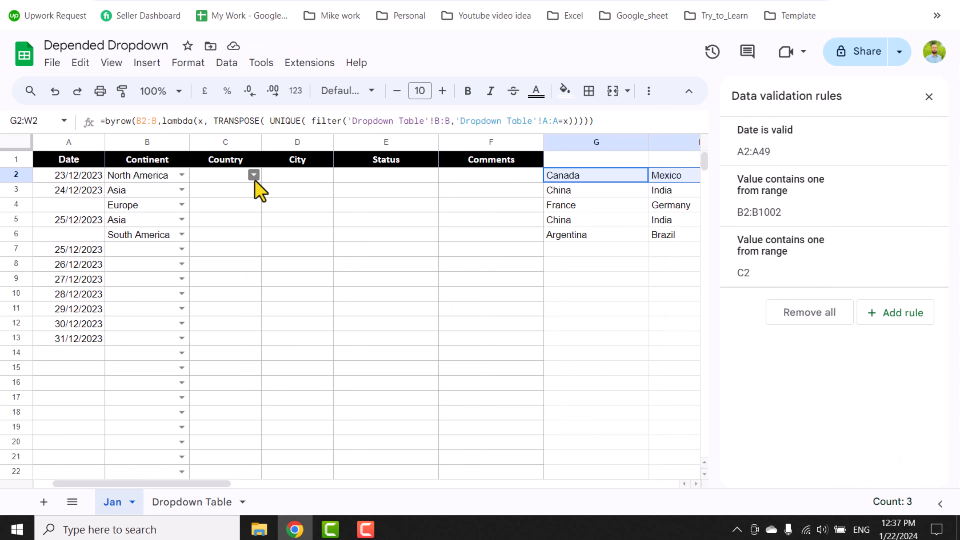
{"action": "left_click", "coordinate": [254, 176]}
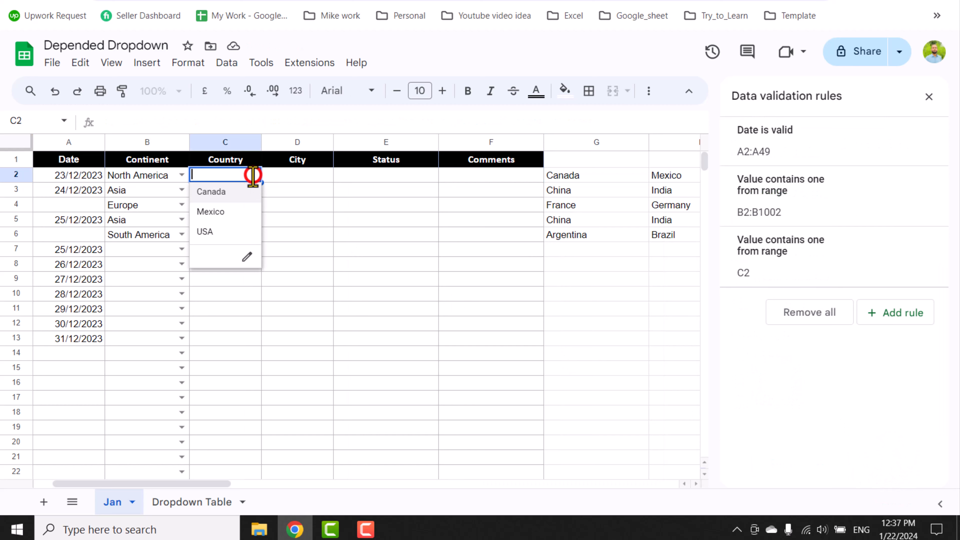
{"action": "left_click", "coordinate": [182, 175]}
{"action": "left_click", "coordinate": [148, 212]}
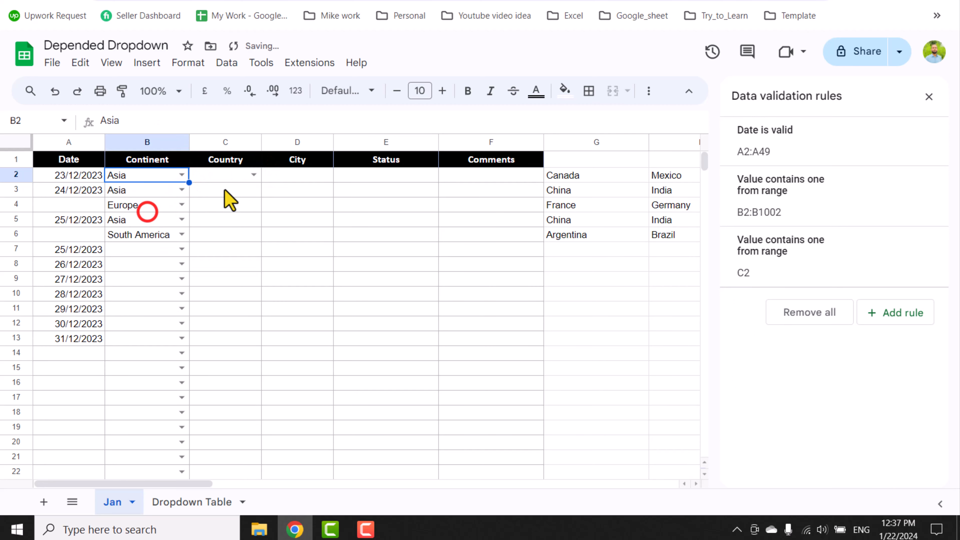
{"action": "left_click", "coordinate": [254, 175]}
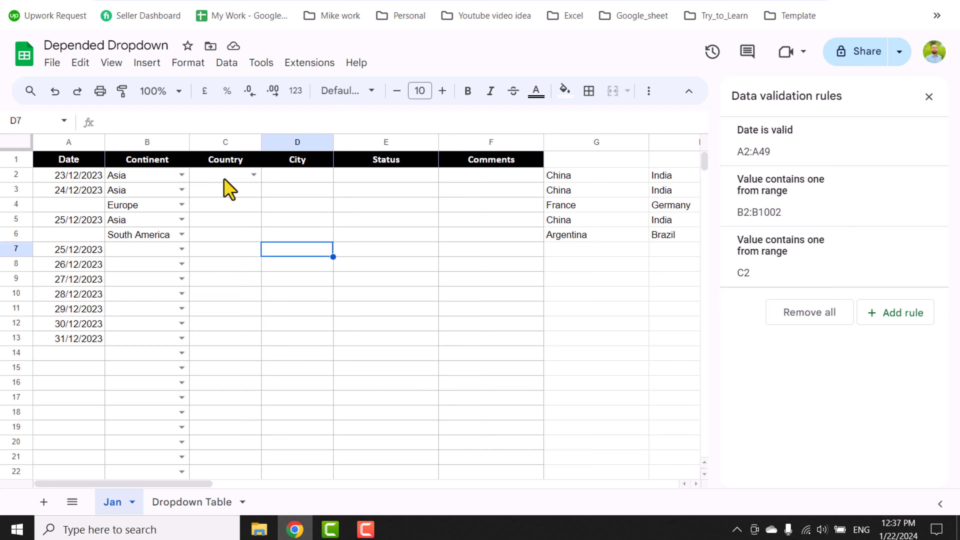
- Extend the C2 drop-down rule to the range Jan!C2:C and save it
{"action": "left_click", "coordinate": [224, 178]}
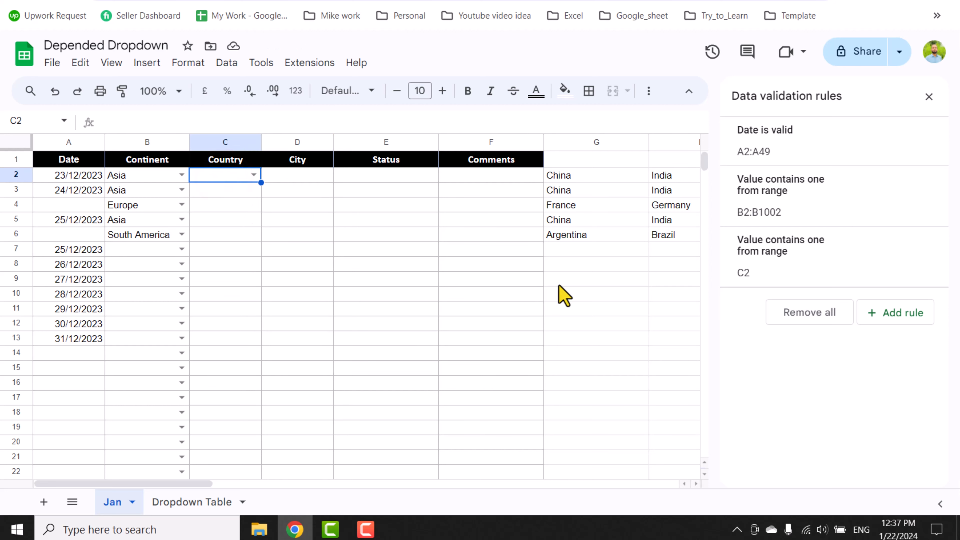
{"action": "left_click", "coordinate": [779, 269]}
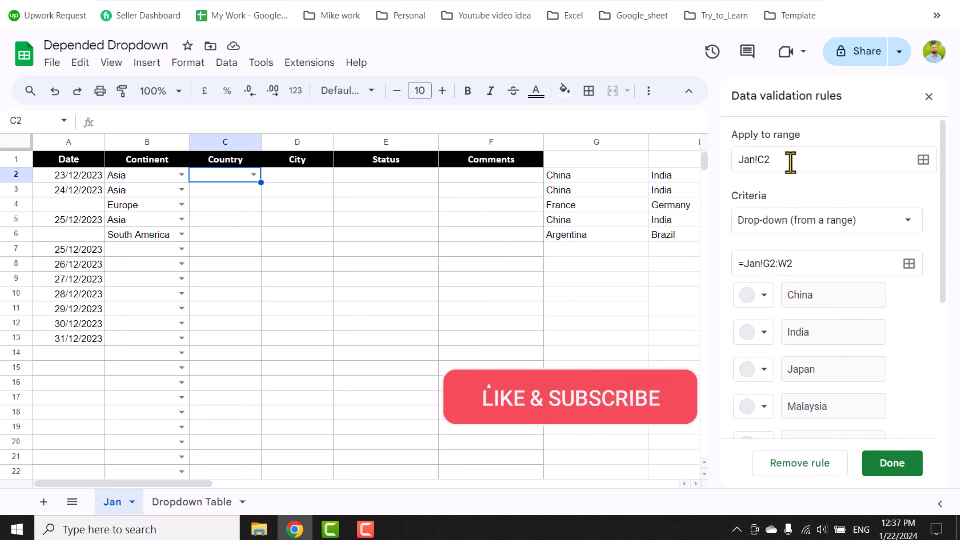
{"action": "left_click", "coordinate": [790, 163]}
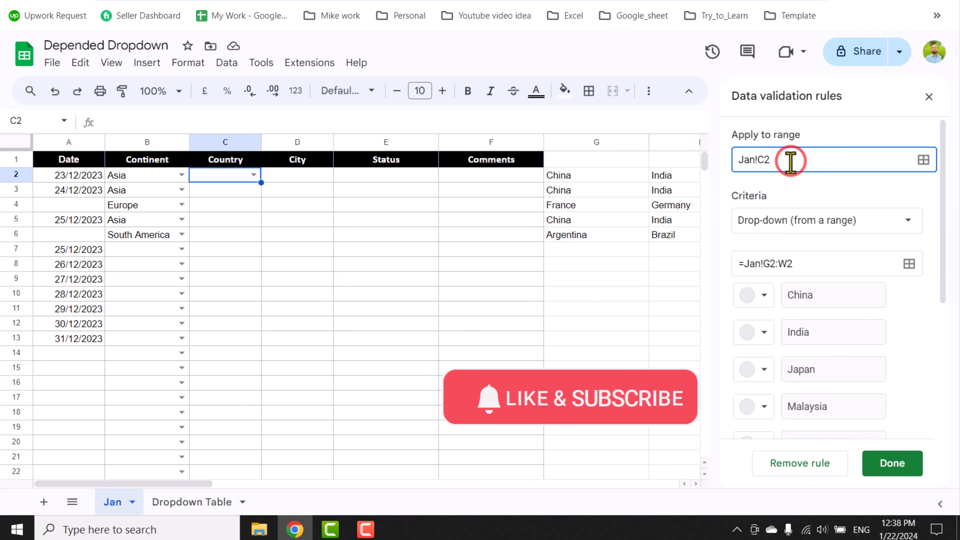
{"action": "type", "text": ":C"}
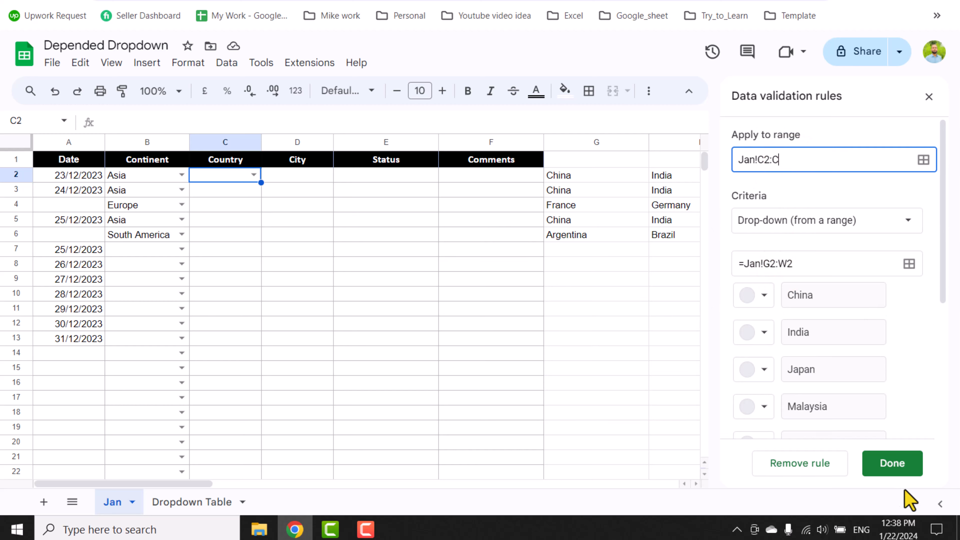
{"action": "left_click", "coordinate": [898, 468]}
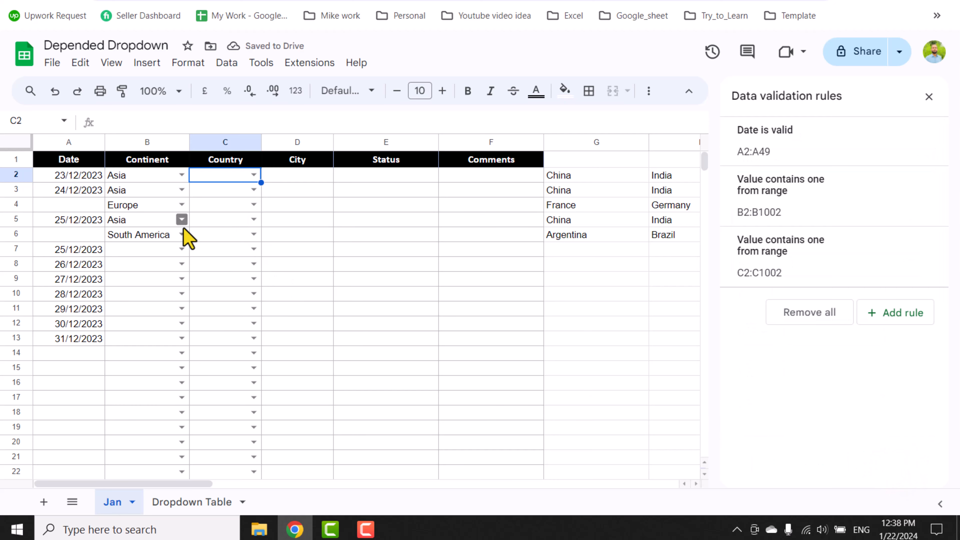
{"action": "left_click", "coordinate": [310, 264]}
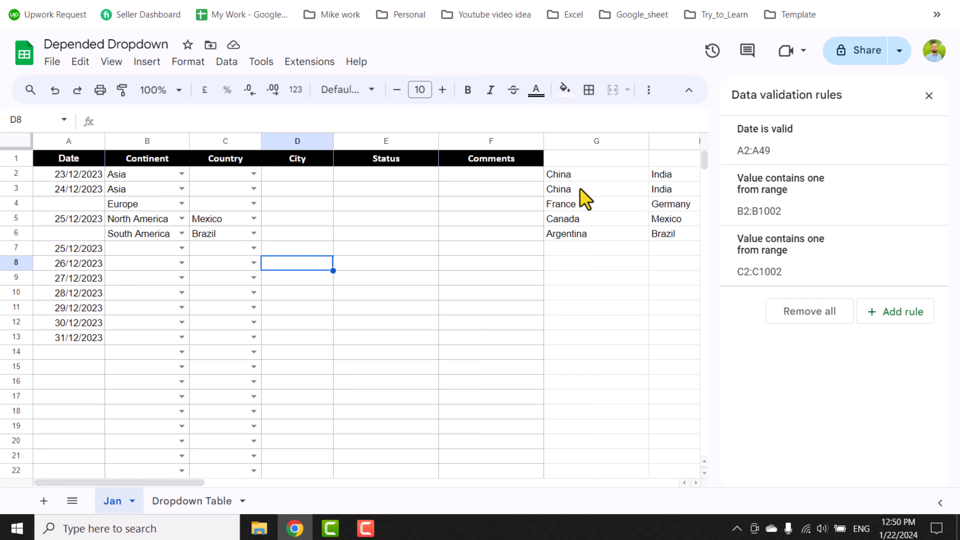
- Copy the full BYROW formula text from G2, leaving the cell unedited
{"action": "left_click", "coordinate": [585, 174]}
{"action": "left_click_drag", "start_coordinate": [621, 120], "coordinate": [81, 125]}
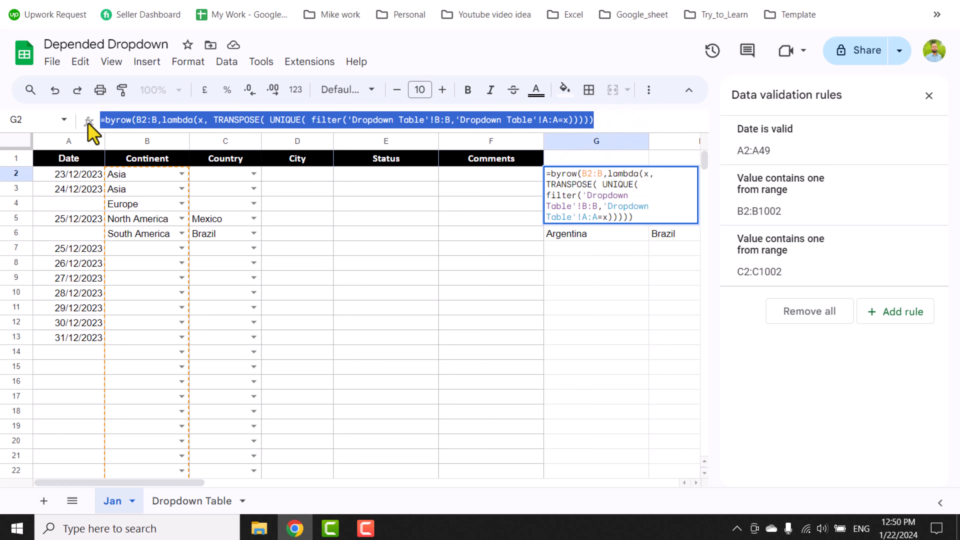
{"action": "key", "text": "Escape"}
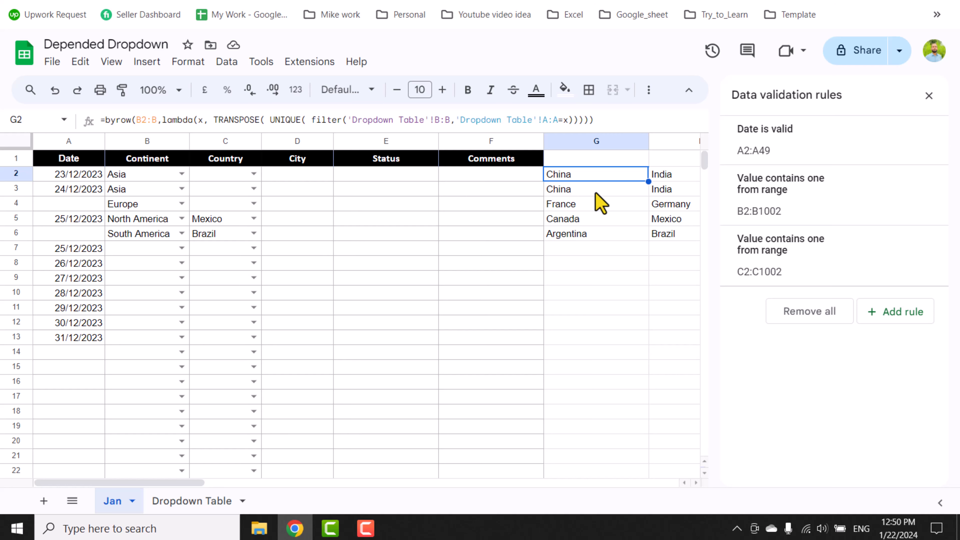
- Hide the helper columns G through W
{"action": "left_click", "coordinate": [588, 142]}
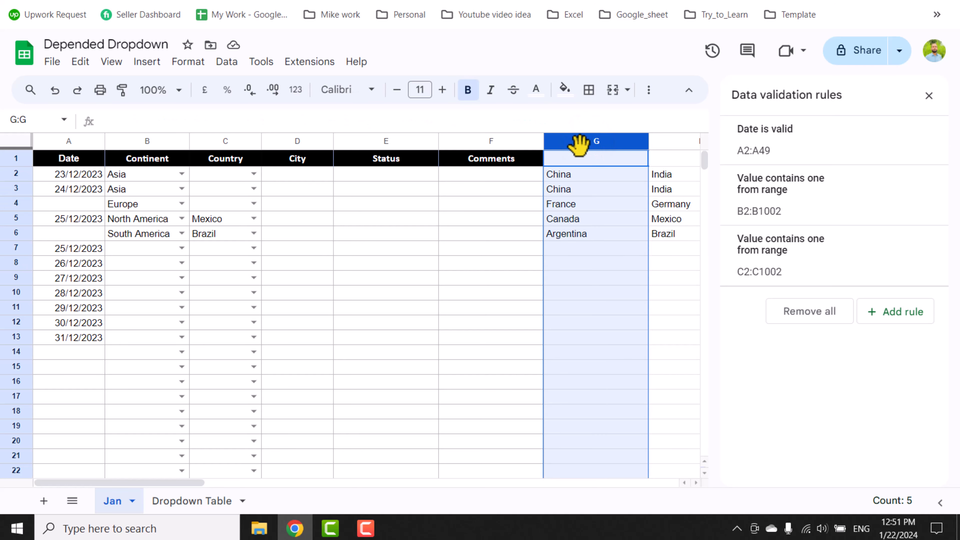
{"action": "key", "text": "shift+Right"}
{"action": "key", "text": "shift+Right"}
{"action": "key", "text": "shift+Right"}
{"action": "key", "text": "shift+Right"}
{"action": "key", "text": "shift+Right"}
{"action": "key", "text": "shift+Right"}
{"action": "key", "text": "shift+Right"}
{"action": "key", "text": "shift+Right"}
{"action": "key", "text": "shift+Right"}
{"action": "key", "text": "shift+Right"}
{"action": "key", "text": "shift+Right"}
{"action": "key", "text": "shift+Right"}
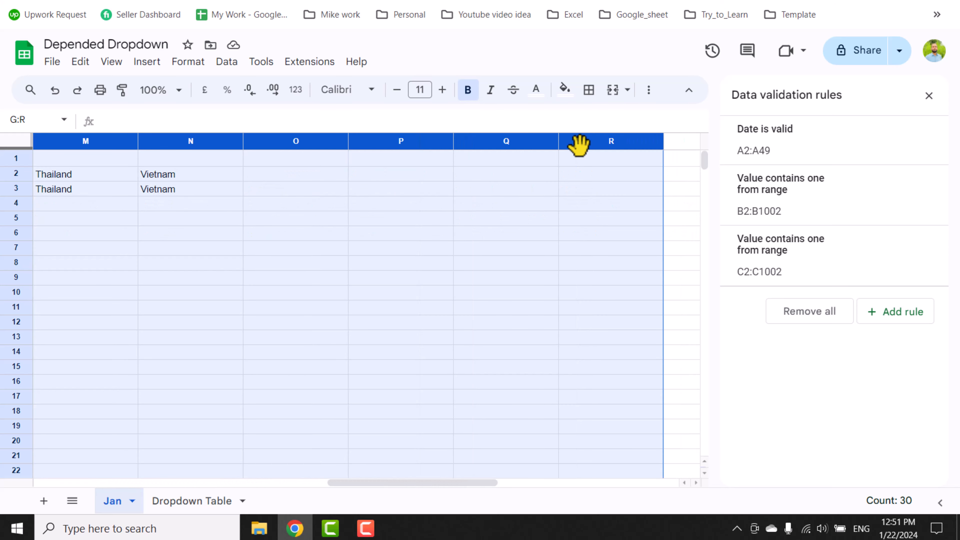
{"action": "key", "text": "shift+Right"}
{"action": "key", "text": "shift+Right"}
{"action": "key", "text": "shift+Right"}
{"action": "key", "text": "shift+Right"}
{"action": "right_click", "coordinate": [578, 142]}
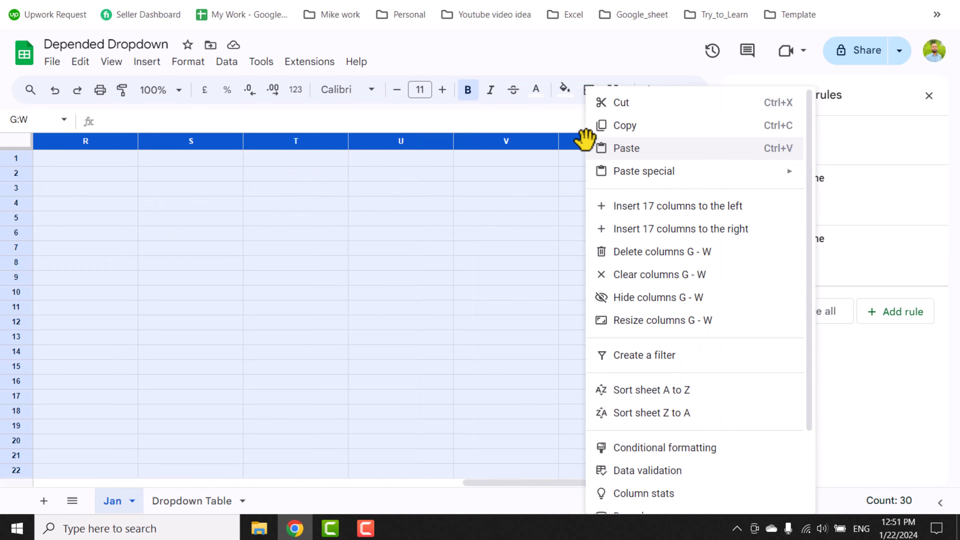
{"action": "left_click", "coordinate": [614, 299]}
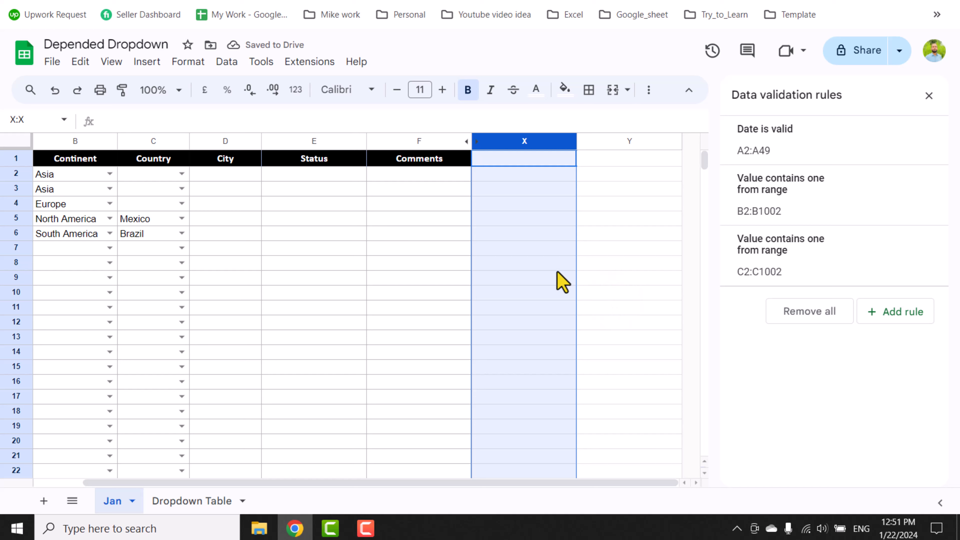
- Paste the copied BYROW formula into X2 and change its first argument to the country range C2:C
{"action": "left_click", "coordinate": [493, 174]}
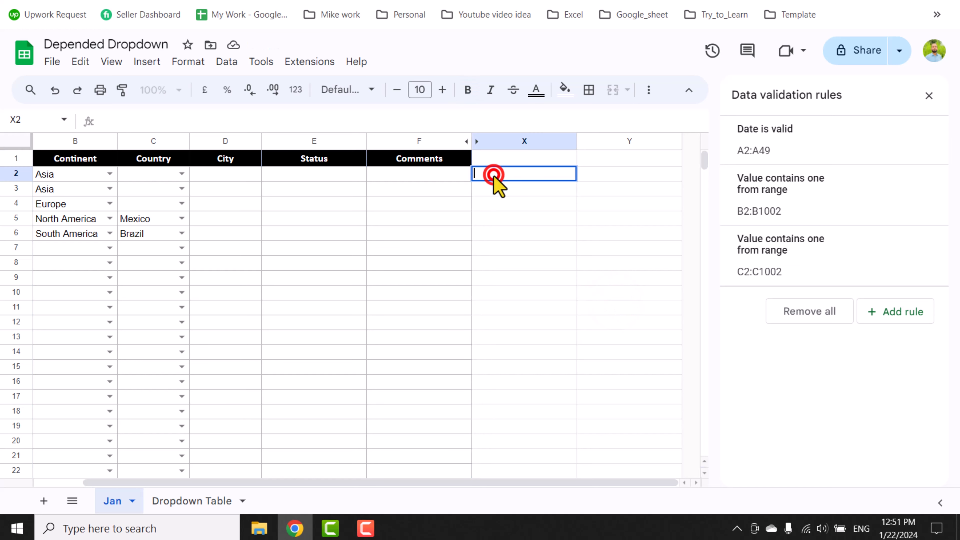
{"action": "key", "text": "ctrl+v"}
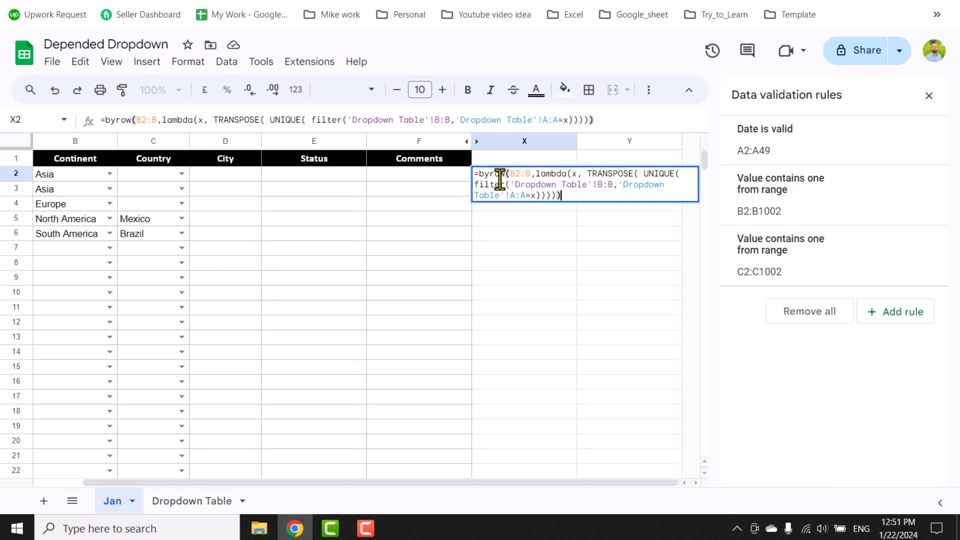
{"action": "left_click", "coordinate": [514, 174]}
{"action": "key", "text": "BackSpace"}
{"action": "type", "text": "C"}
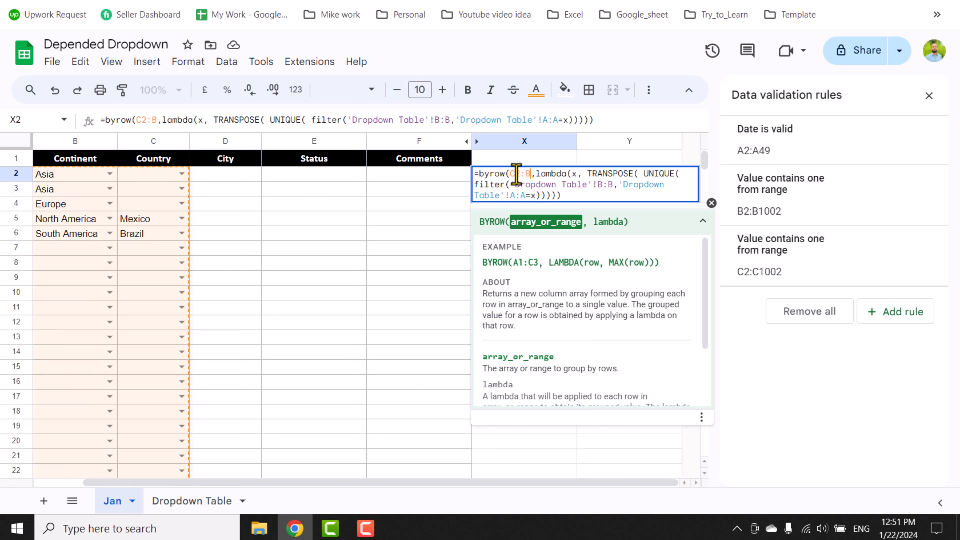
{"action": "key", "text": "Right"}
{"action": "key", "text": "Right"}
{"action": "key", "text": "Right"}
{"action": "key", "text": "BackSpace"}
{"action": "type", "text": "C"}
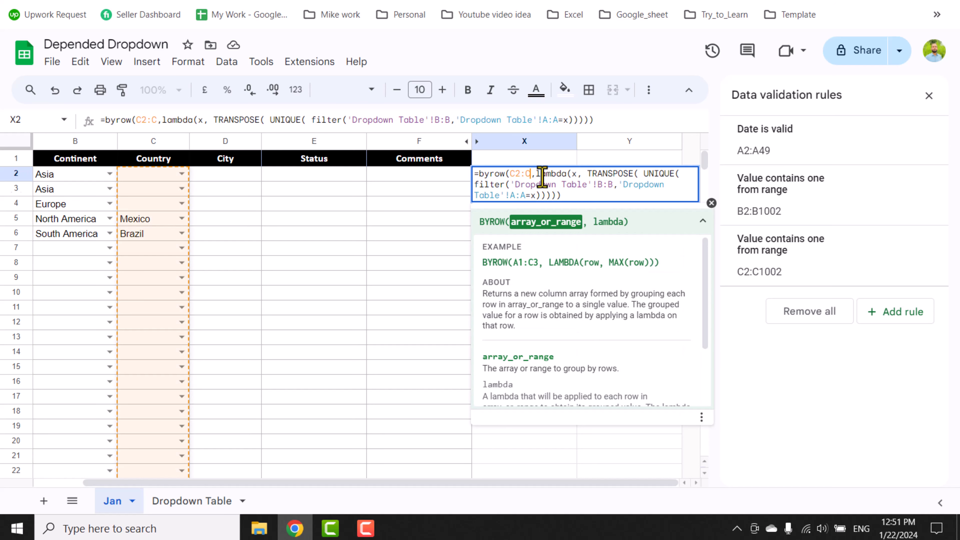
- In the X2 formula, set FILTER to return 'Dropdown Table'!C:C where 'Dropdown Table'!B:B=x and enter the formula
{"action": "left_click", "coordinate": [602, 184]}
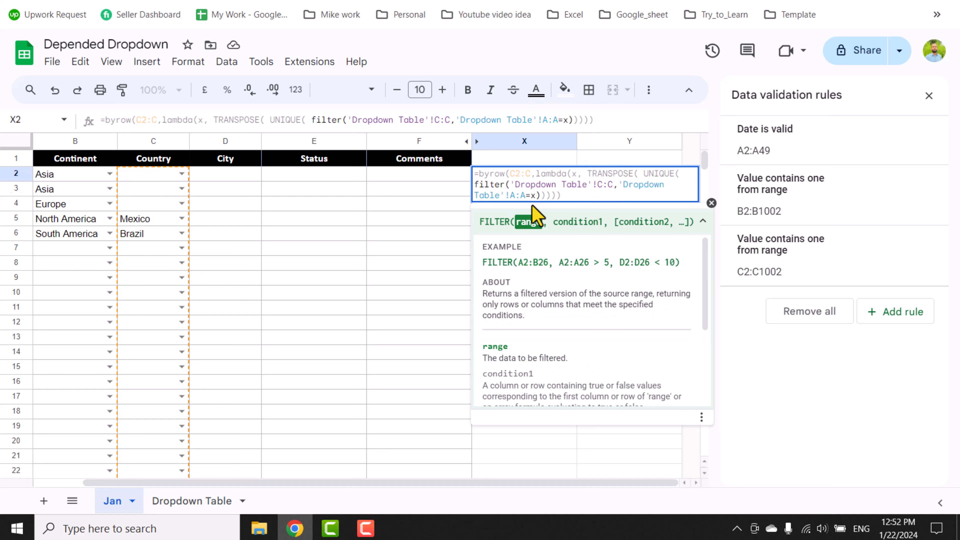
{"action": "left_click", "coordinate": [515, 195]}
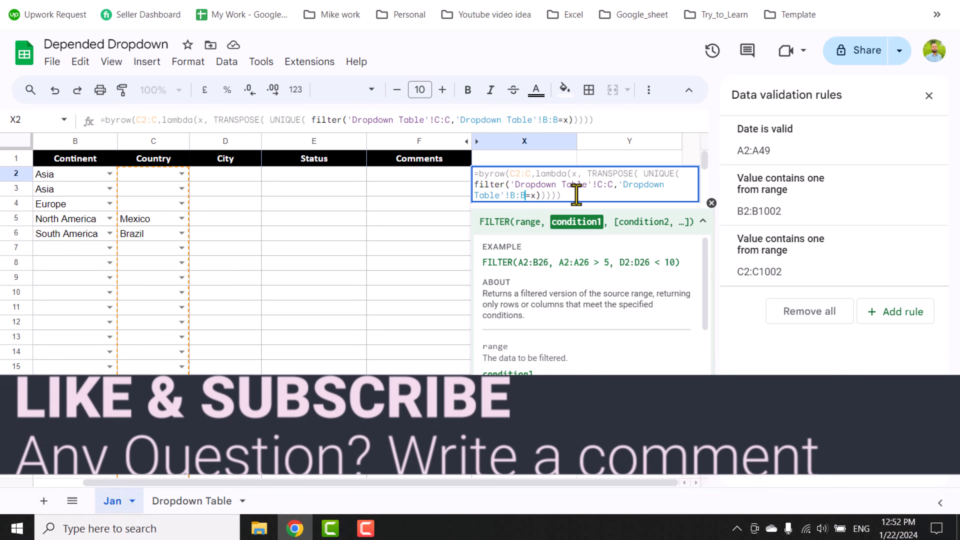
{"action": "left_click", "coordinate": [577, 193]}
{"action": "key", "text": "Return"}
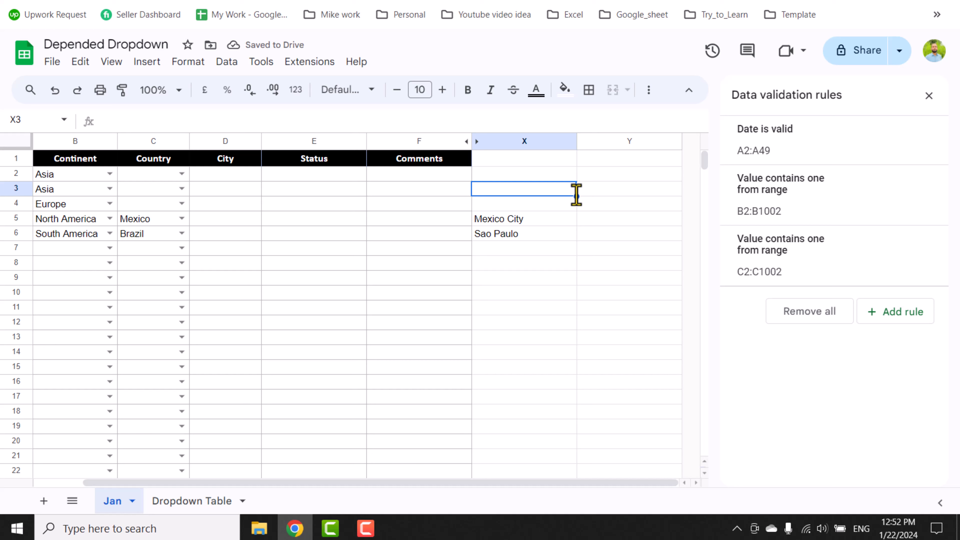
- Choose China as the country in C2 for the first Asia row
{"action": "left_click", "coordinate": [180, 174]}
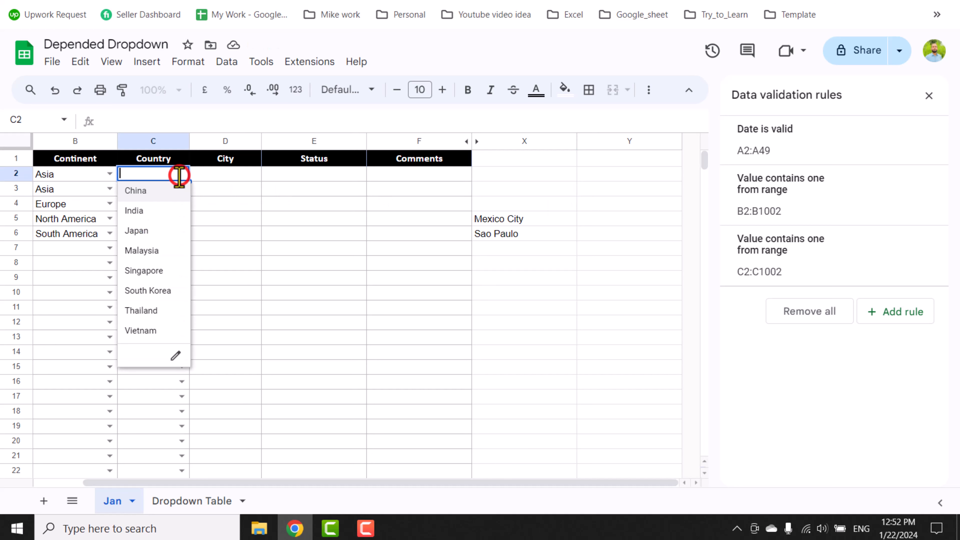
{"action": "left_click", "coordinate": [174, 192]}
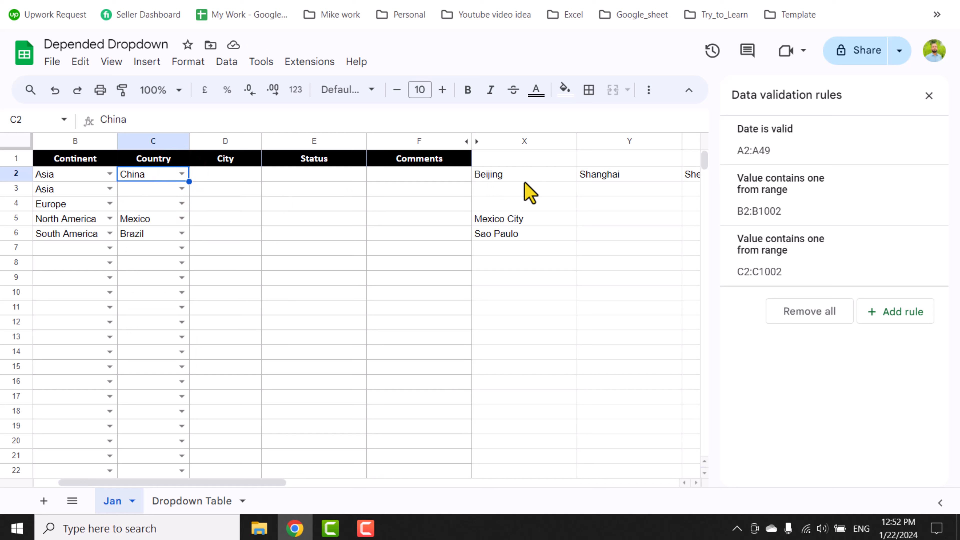
- Add a data validation rule for city cell D2 with the criterion Drop-down (from a range) and begin choosing its source range
{"action": "left_click", "coordinate": [247, 175]}
{"action": "left_click", "coordinate": [906, 313]}
{"action": "left_click", "coordinate": [911, 221]}
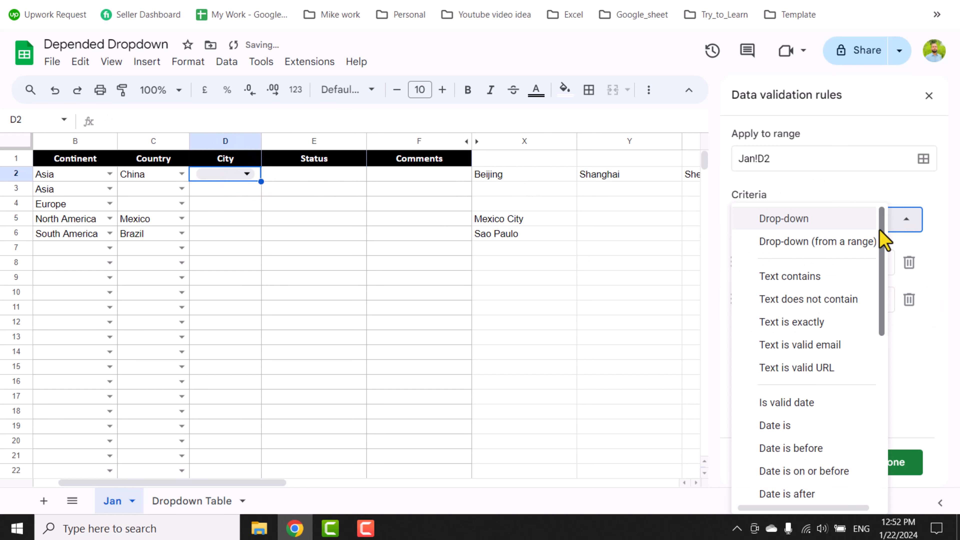
{"action": "left_click", "coordinate": [858, 241]}
{"action": "left_click", "coordinate": [908, 263]}
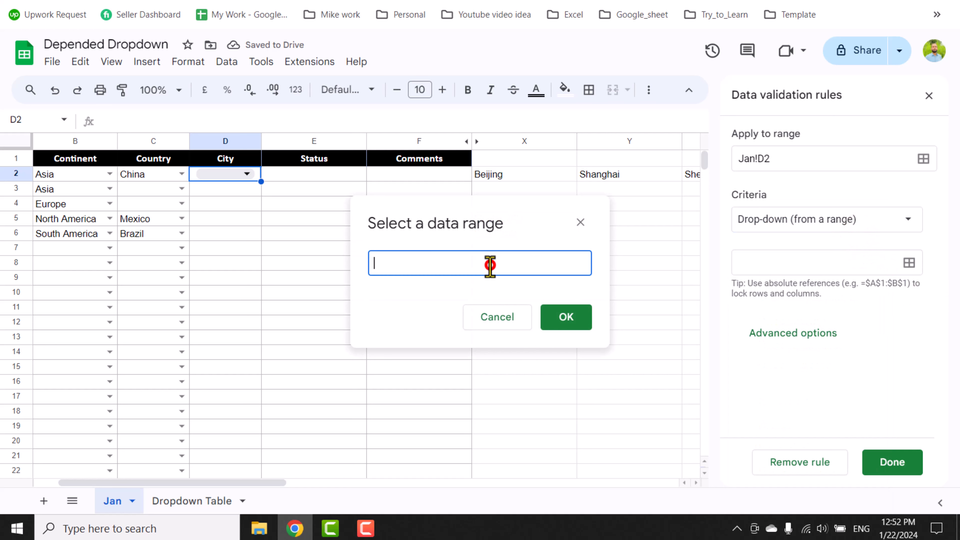
- Set the D2 rule's source range to =Jan!X2:2 and save the rule
{"action": "scroll", "coordinate": [332, 182], "scroll_direction": "right", "scroll_amount": 5}
{"action": "left_click", "coordinate": [207, 177]}
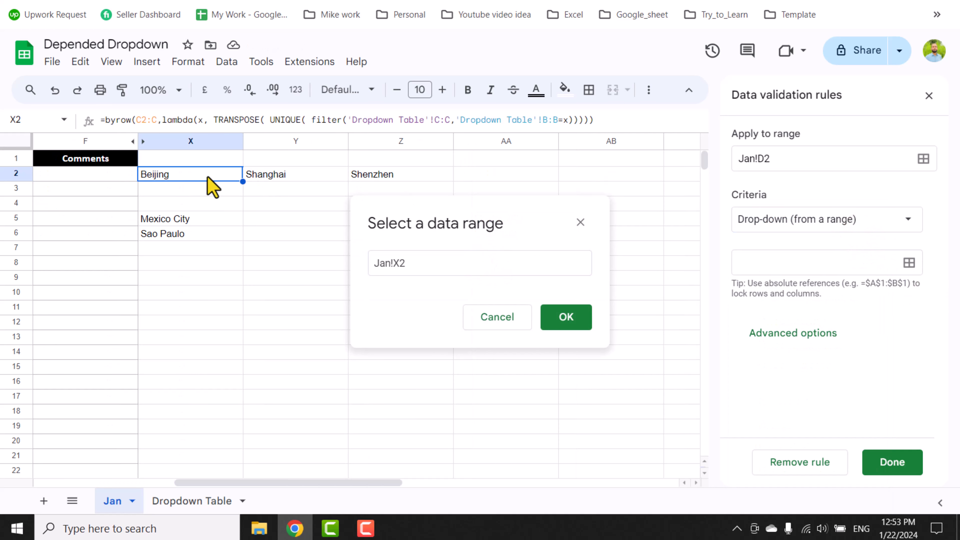
{"action": "left_click_drag", "start_coordinate": [213, 185], "coordinate": [292, 186]}
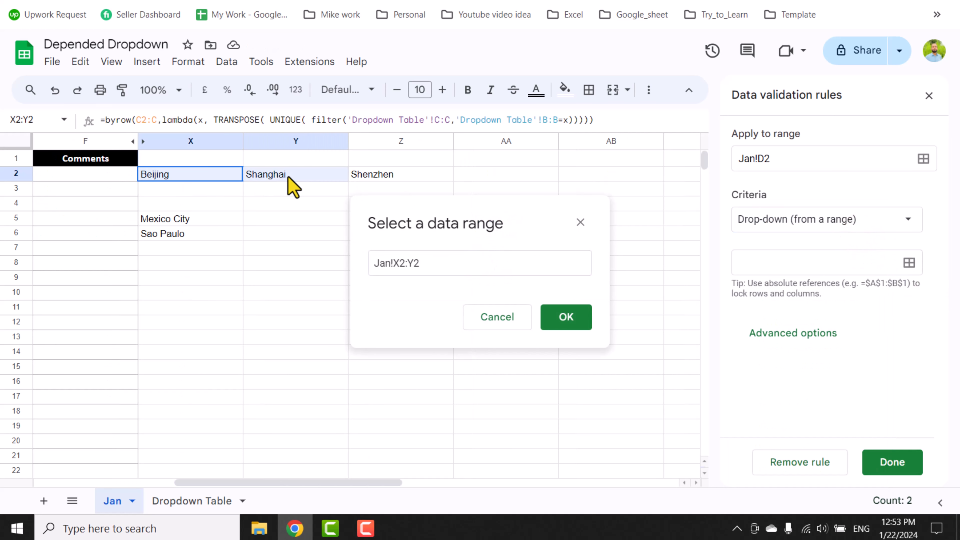
{"action": "left_click", "coordinate": [414, 259]}
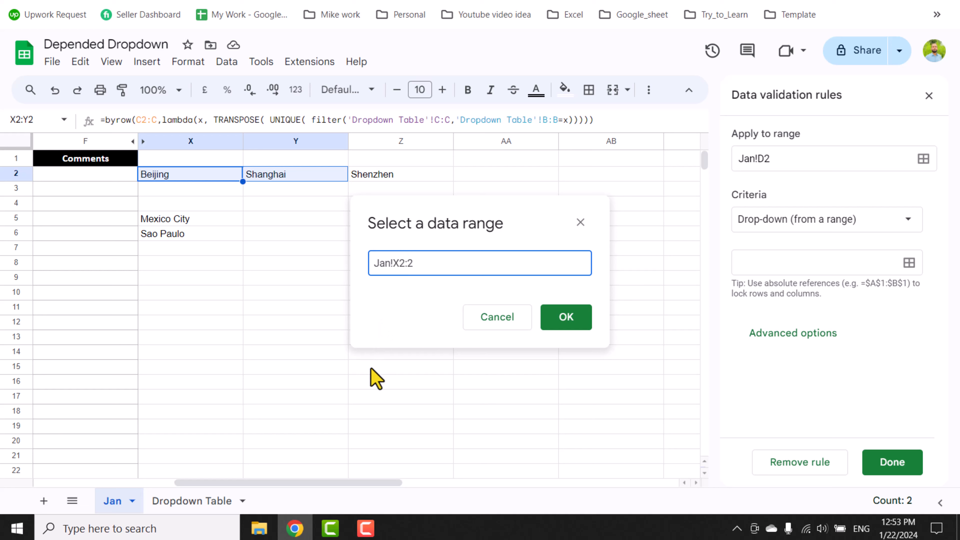
{"action": "left_click", "coordinate": [374, 262]}
{"action": "type", "text": "="}
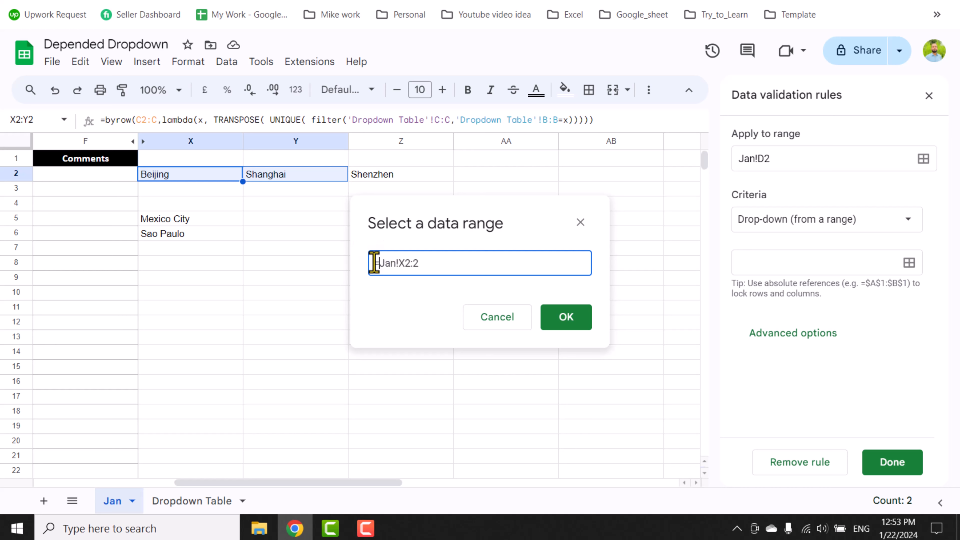
{"action": "left_click", "coordinate": [567, 326]}
{"action": "scroll", "coordinate": [853, 303], "scroll_direction": "down", "scroll_amount": 1}
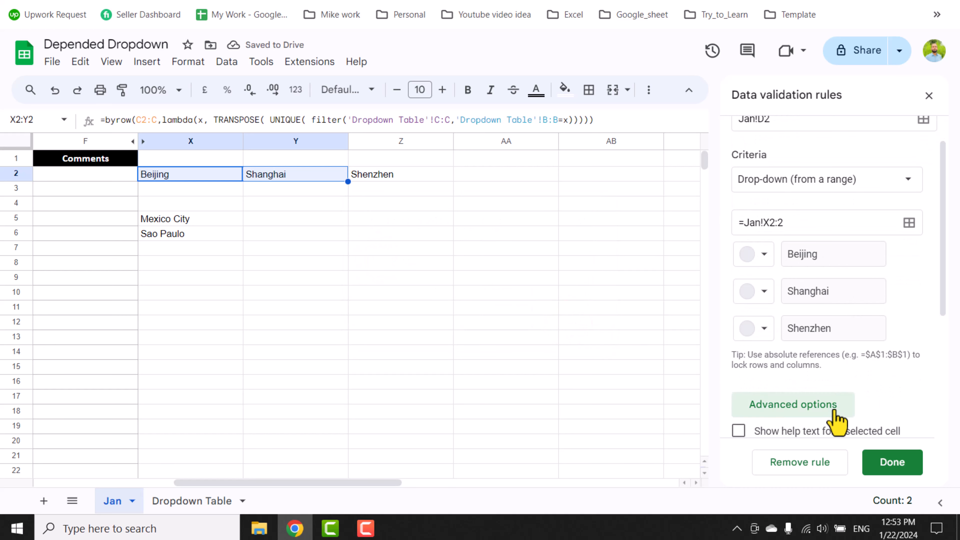
{"action": "scroll", "coordinate": [836, 421], "scroll_direction": "down", "scroll_amount": 3}
- Choose Beijing from the new city drop-down in D2
{"action": "left_click_drag", "start_coordinate": [377, 481], "coordinate": [227, 495]}
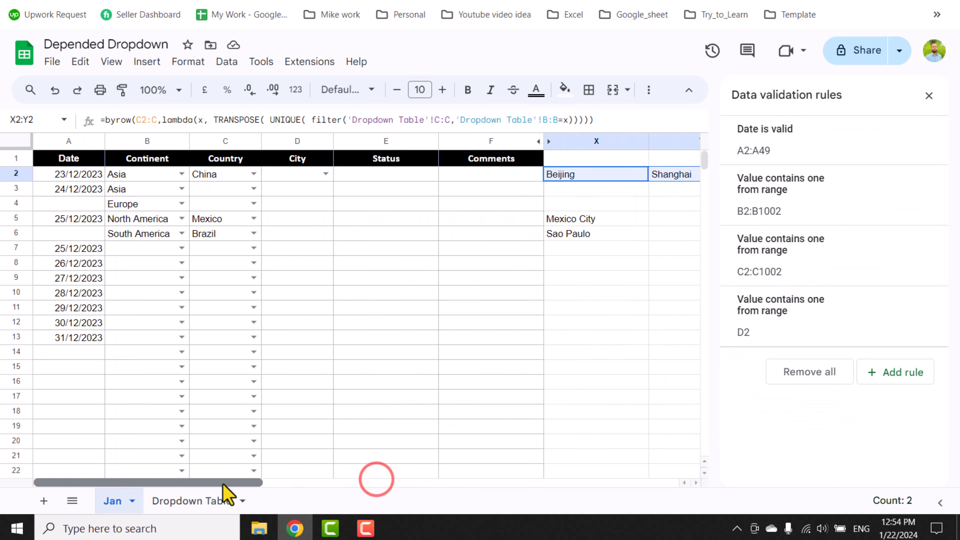
{"action": "left_click", "coordinate": [325, 174]}
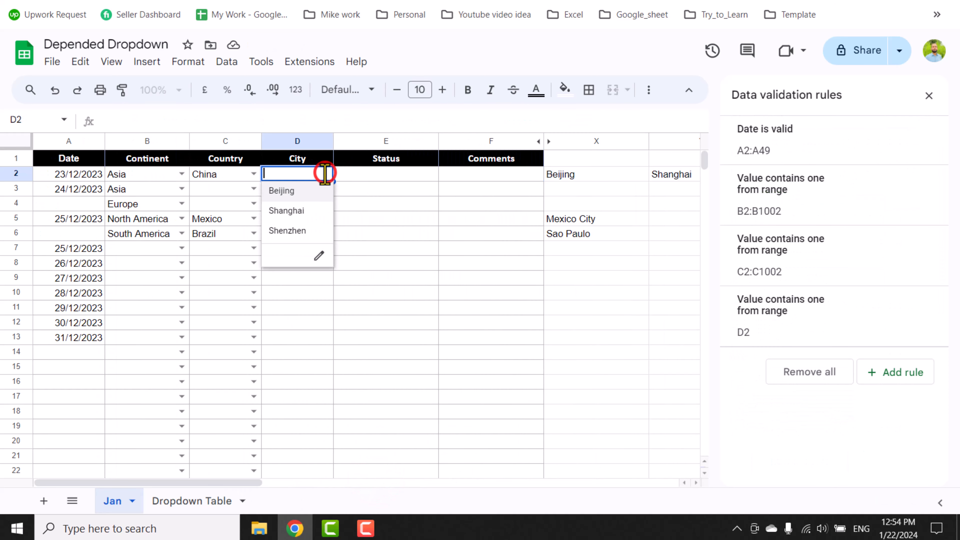
{"action": "left_click", "coordinate": [317, 193]}
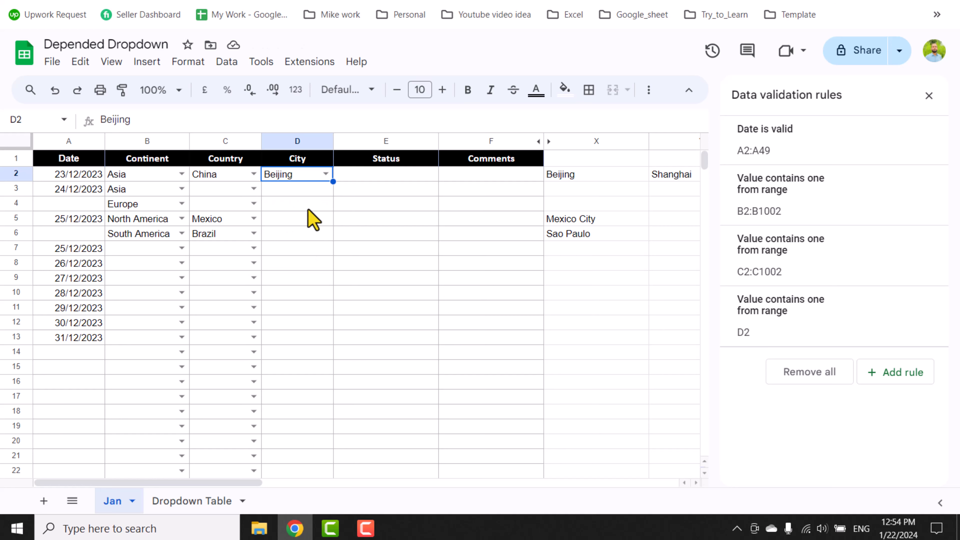
- Hide the city helper columns X through AJ
{"action": "left_click", "coordinate": [591, 140]}
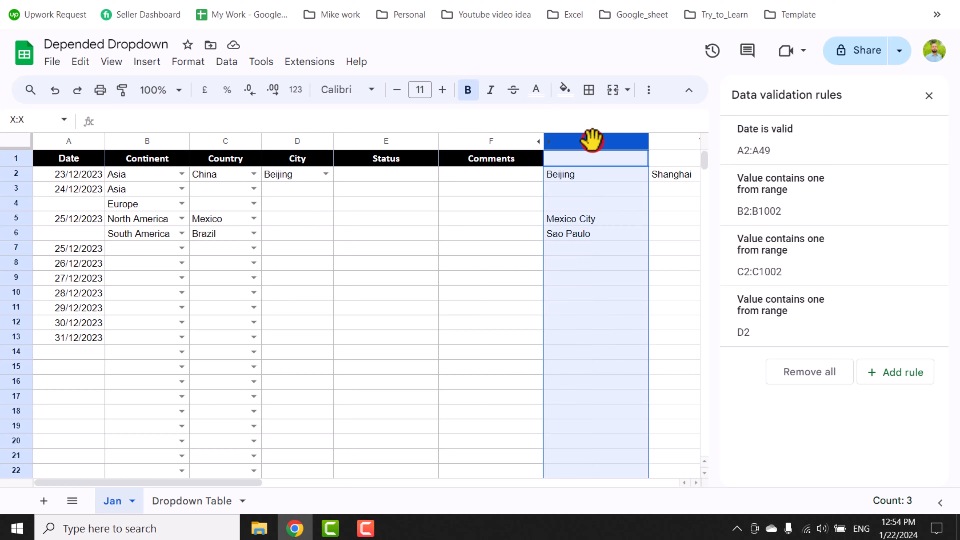
{"action": "key", "text": "ctrl+shift+Right"}
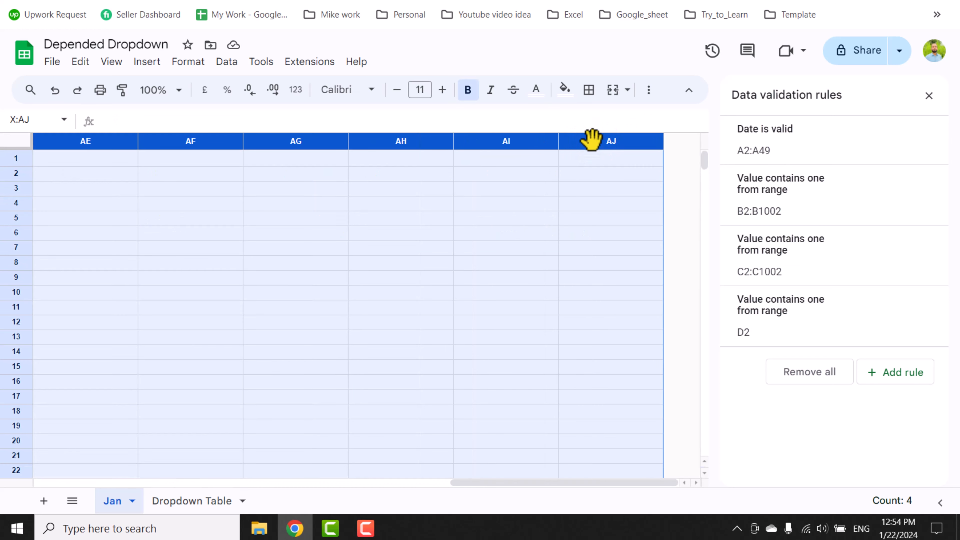
{"action": "key", "text": "ctrl+alt+0"}
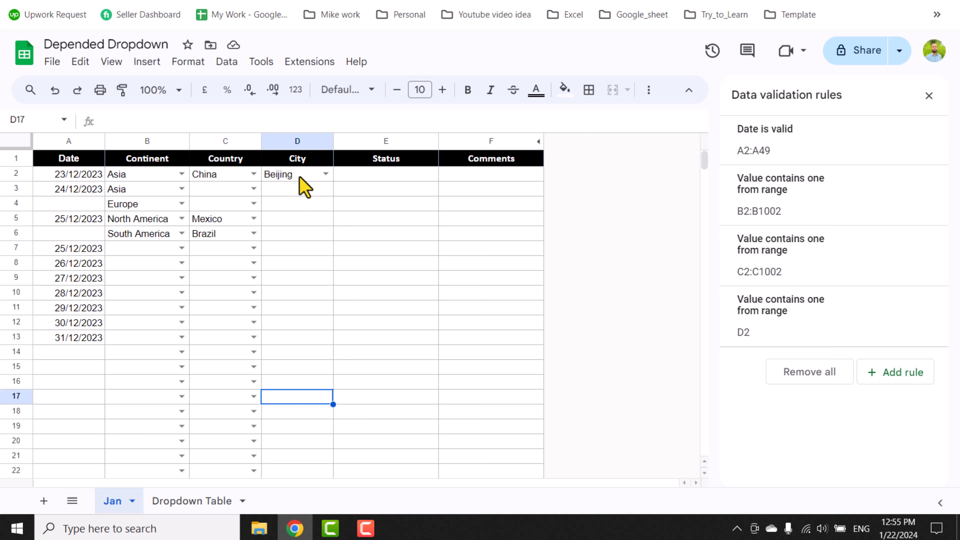
- Extend the D2 drop-down rule to the range Jan!D2:D and save it
{"action": "left_click", "coordinate": [798, 324]}
{"action": "left_click", "coordinate": [790, 160]}
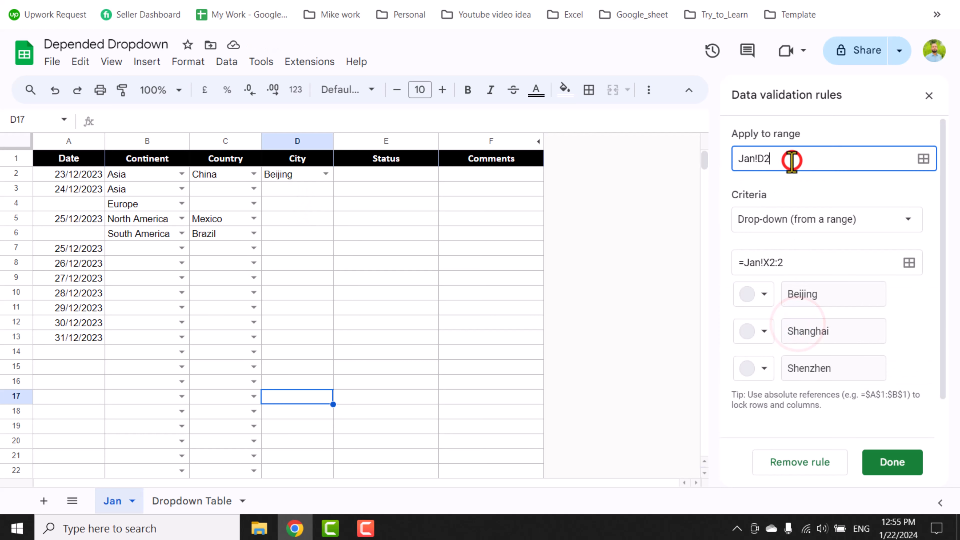
{"action": "type", "text": ":D"}
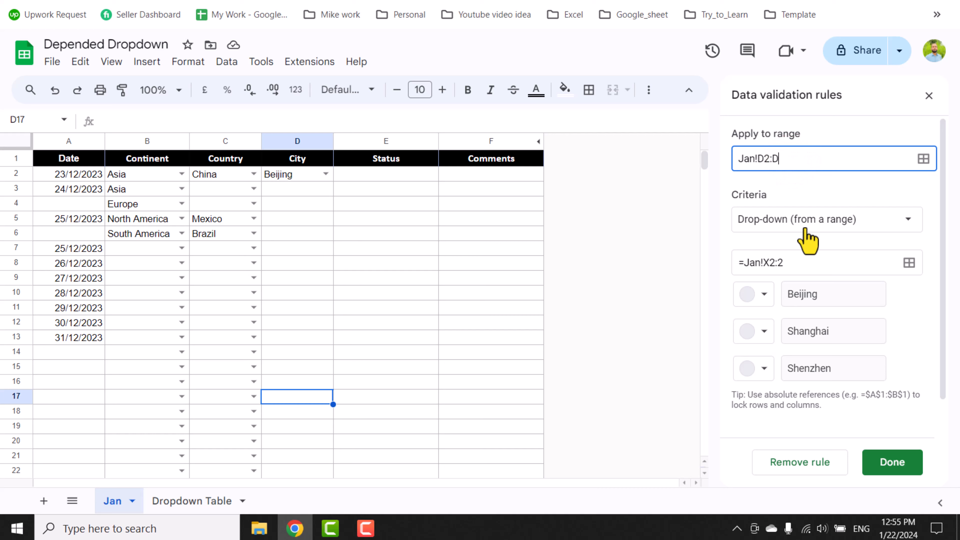
{"action": "left_click", "coordinate": [887, 463]}
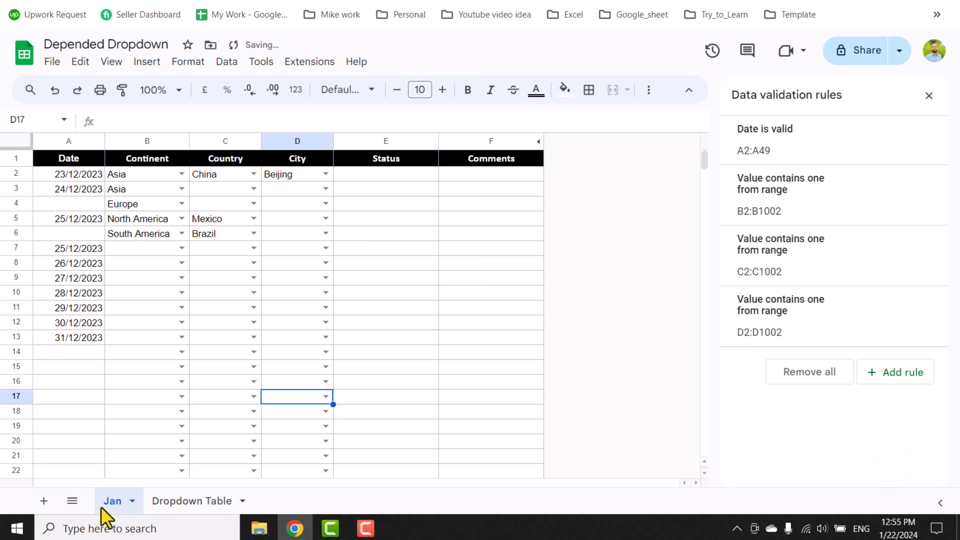
- Duplicate the Jan sheet and rename the copy Feb
{"action": "right_click", "coordinate": [115, 502]}
{"action": "left_click", "coordinate": [175, 277]}
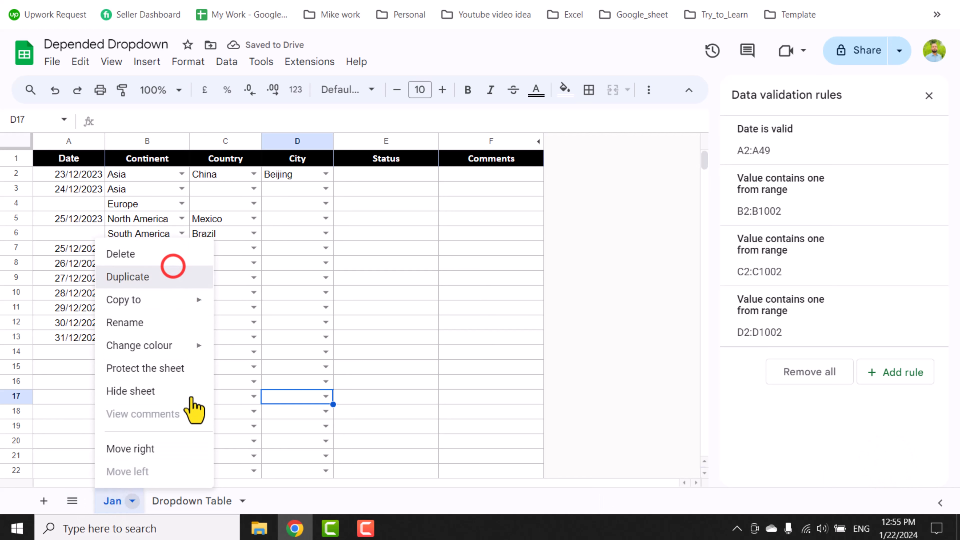
{"action": "left_click", "coordinate": [184, 313]}
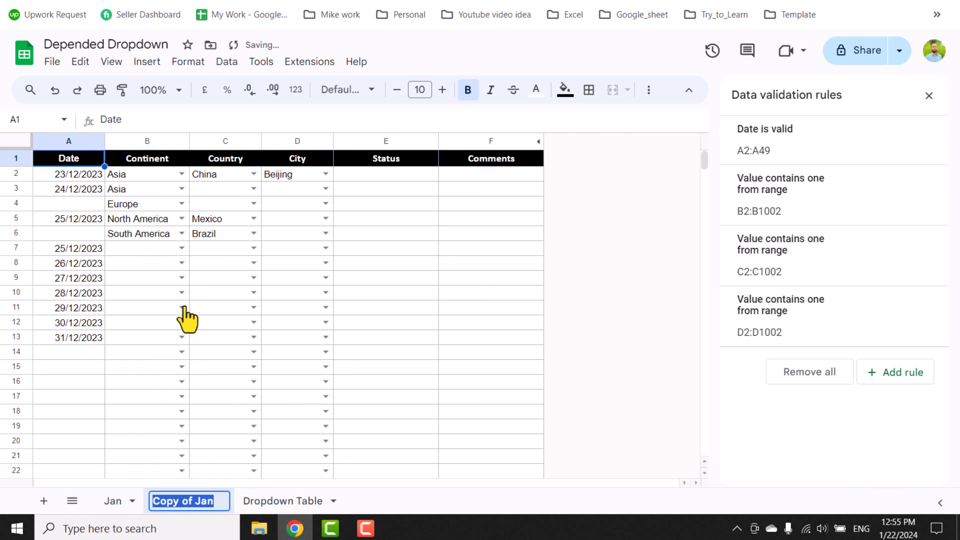
{"action": "type", "text": "Feb"}
{"action": "key", "text": "Return"}
- On the Feb sheet, choose Germany as the country in C4 and Berlin as the city in D4
{"action": "left_click", "coordinate": [253, 203]}
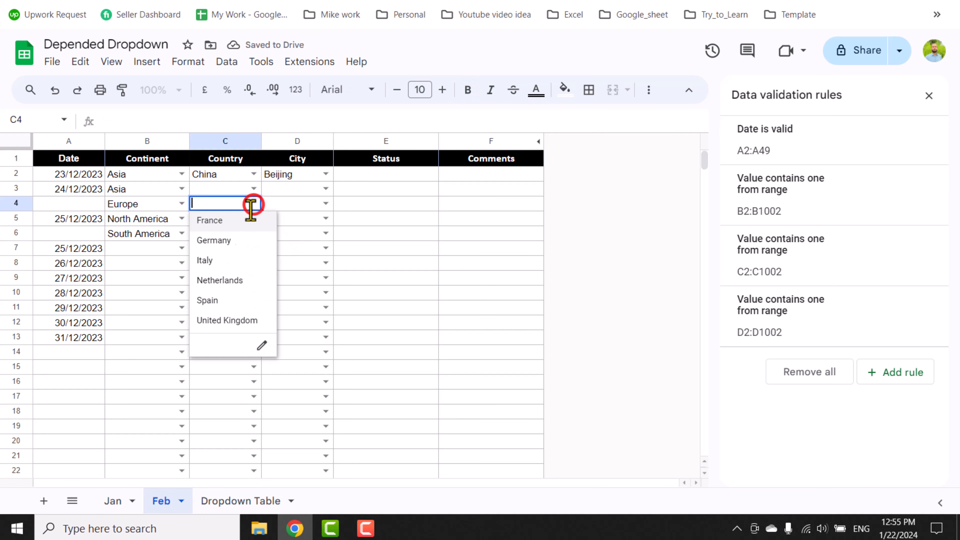
{"action": "left_click", "coordinate": [227, 242]}
{"action": "left_click", "coordinate": [324, 203]}
{"action": "left_click", "coordinate": [305, 223]}
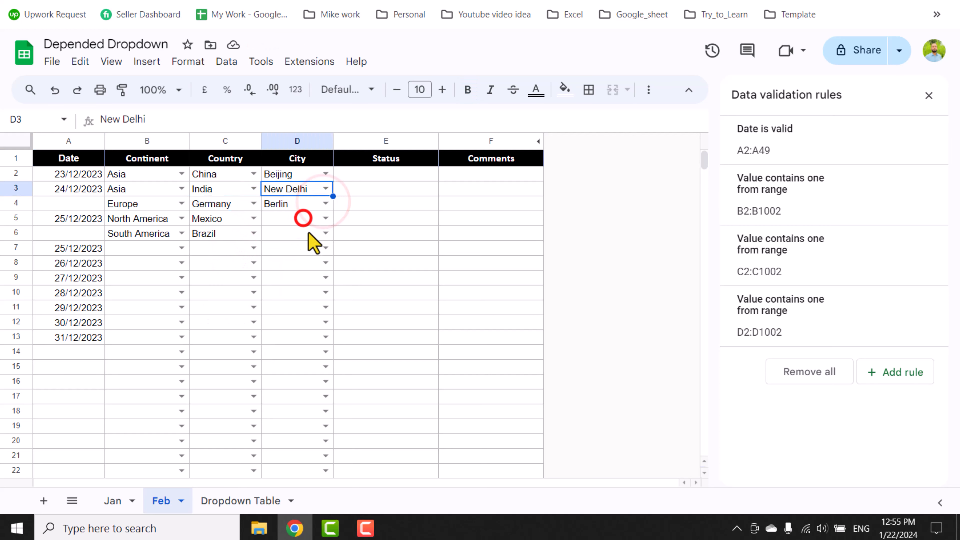